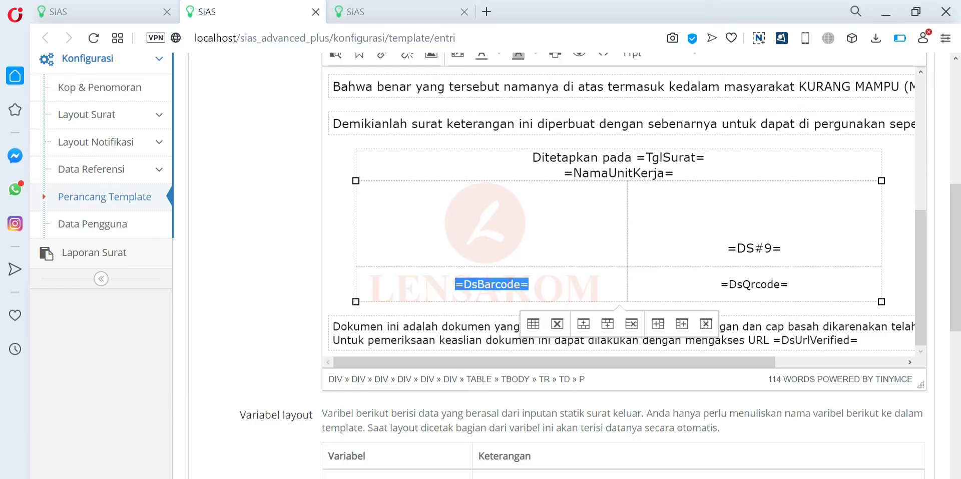
- Review the letter body with its =DsBarcode= and =DsQrcode= placeholders, then save the template
left_click(788, 284)
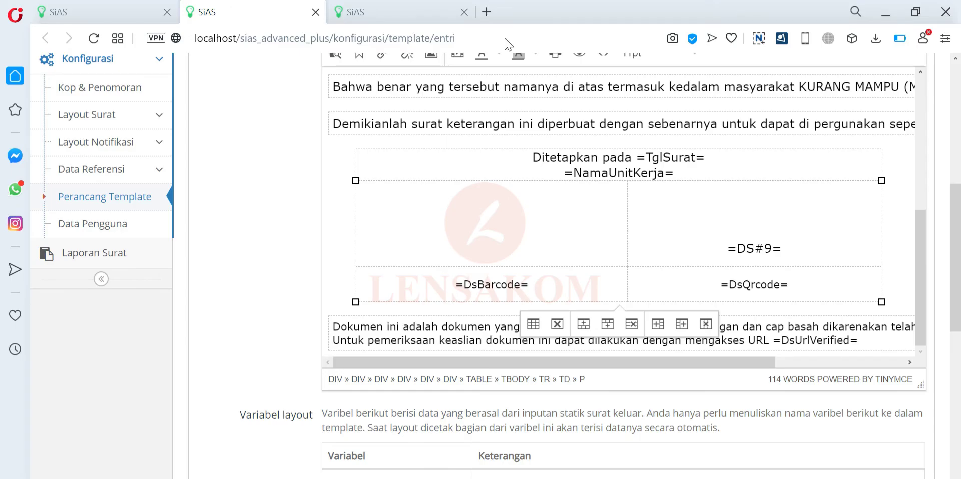
scroll(619, 210, "up", 10)
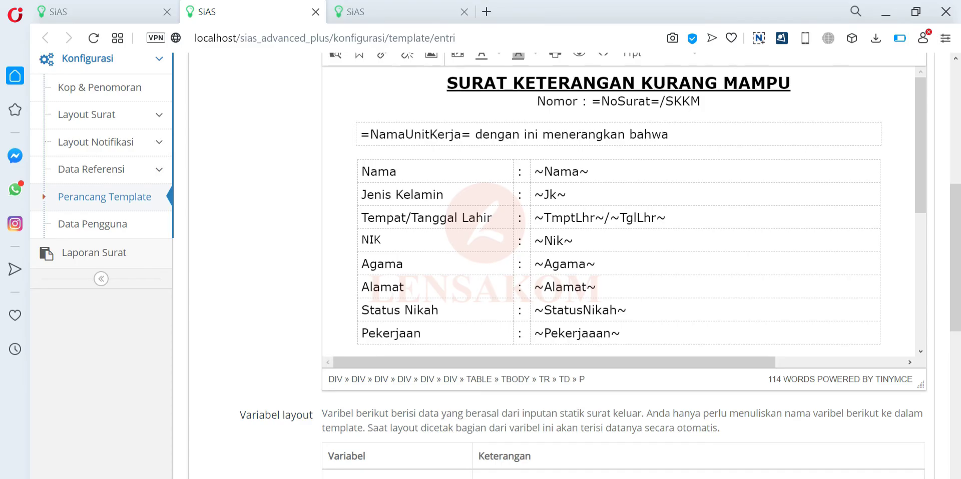
scroll(671, 269, "down", 10)
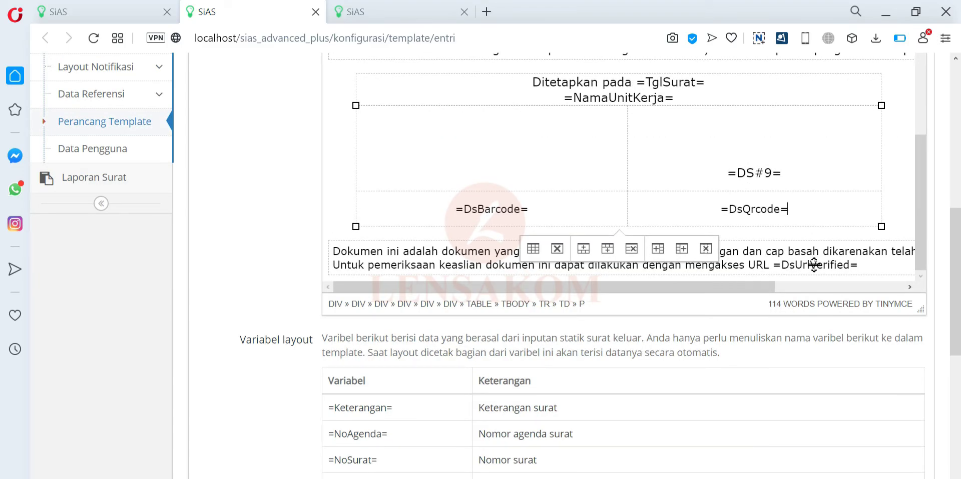
scroll(814, 264, "up", 10)
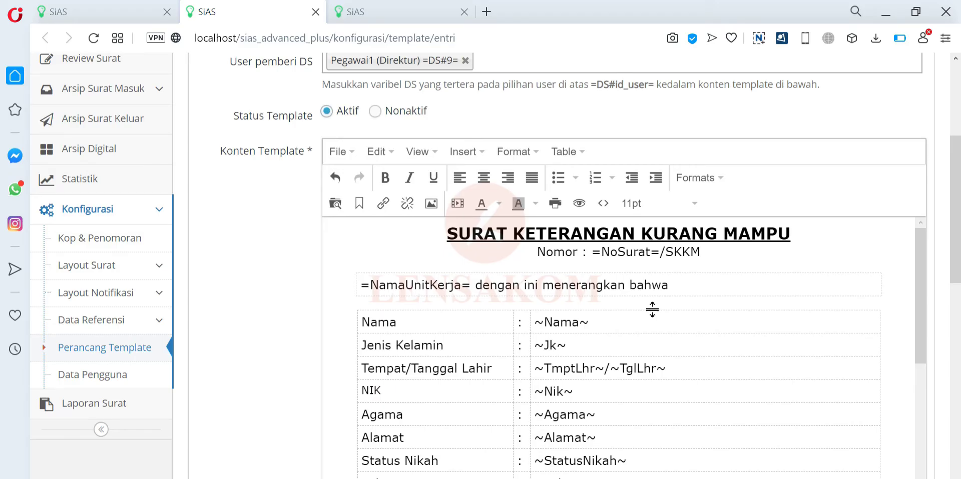
left_click(526, 328)
scroll(526, 329, "down", 10)
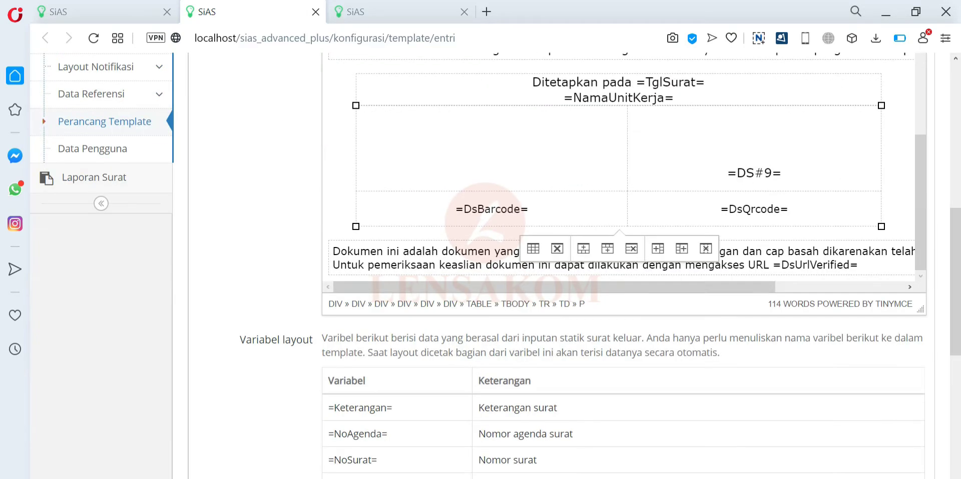
left_click(787, 209)
scroll(365, 335, "down", 2)
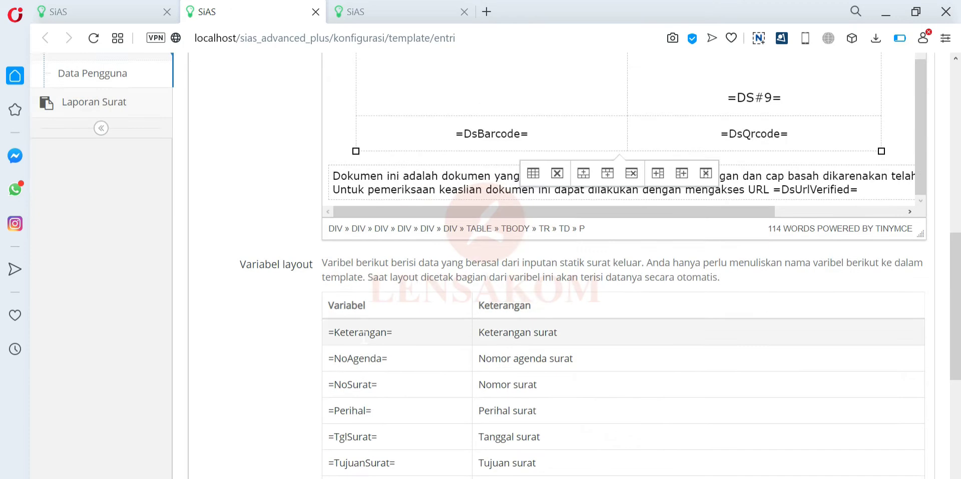
scroll(363, 330, "down", 3)
scroll(283, 331, "up", 10)
scroll(285, 328, "down", 15)
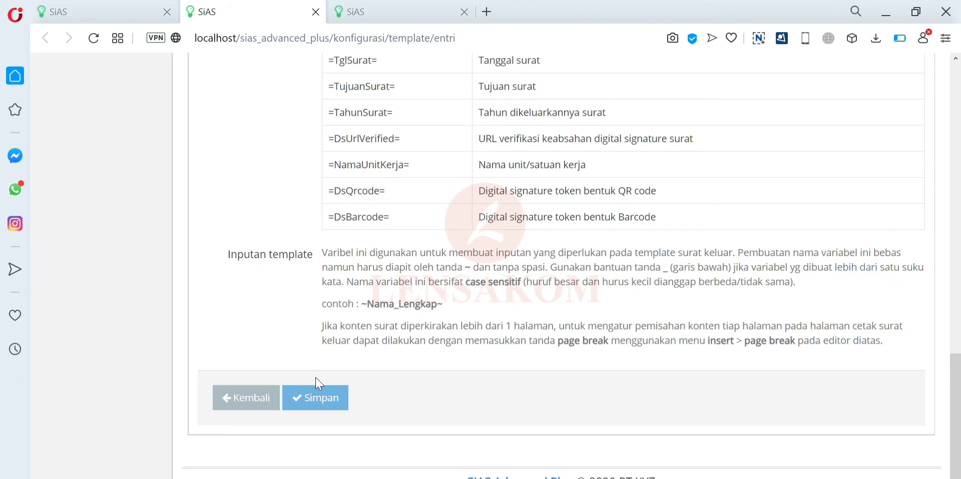
left_click(321, 407)
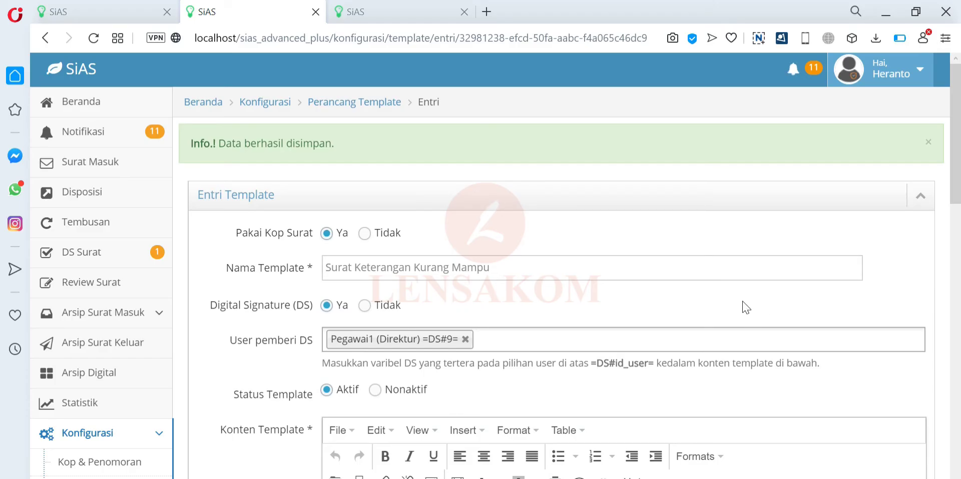
- Start a new outgoing letter with subject 'Surat Keterangan Kurang Mampu (Miskin)'
left_click(393, 10)
left_click(103, 344)
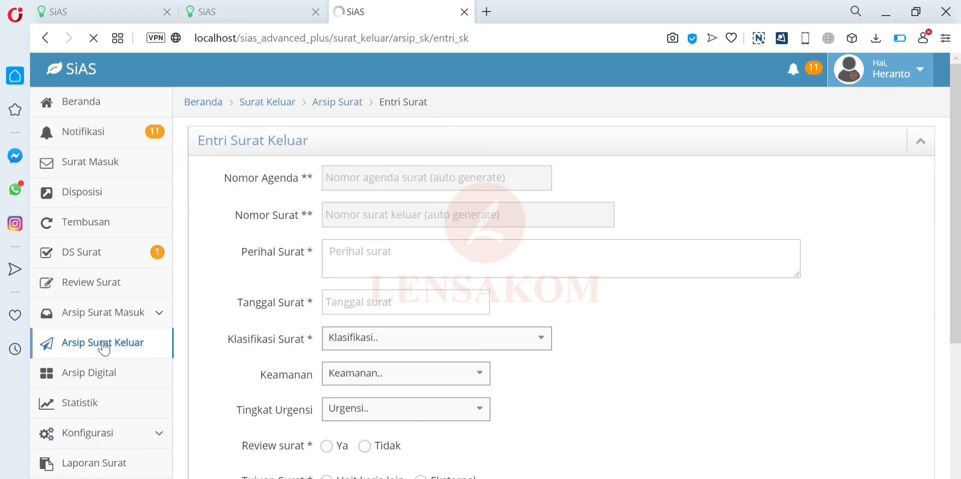
left_click(254, 228)
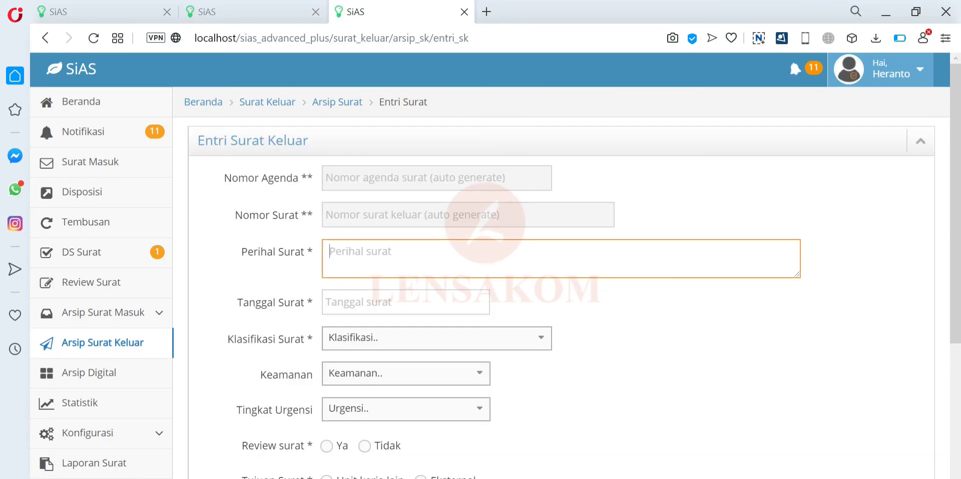
type("Surat Keteranga")
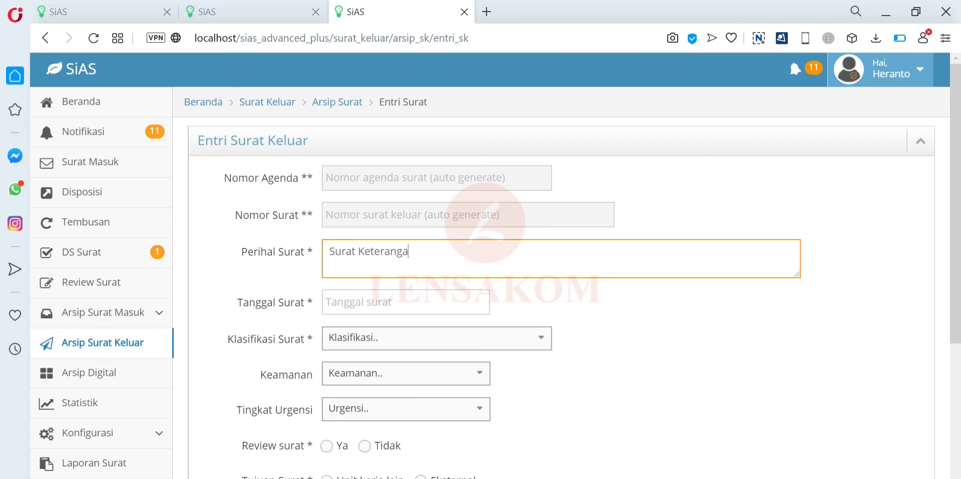
type("n Kurang Mapus")
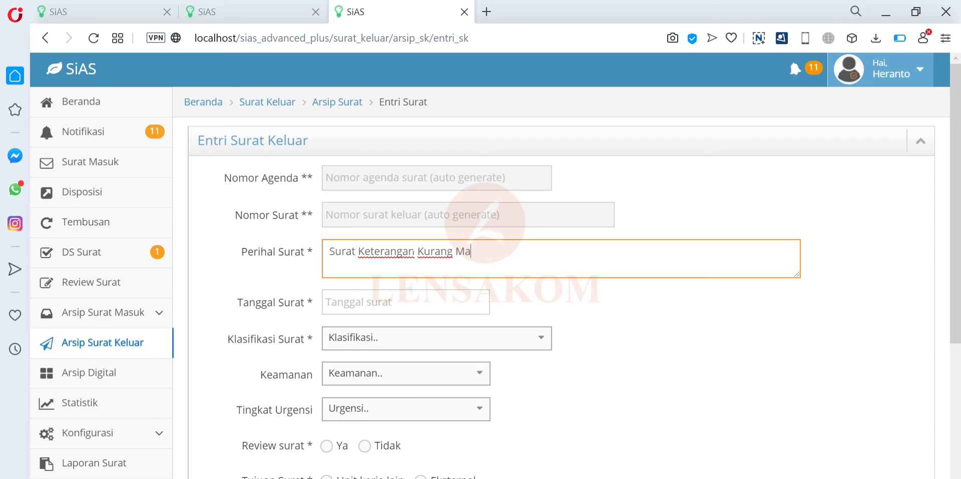
key("BackSpace")
key("BackSpace")
key("BackSpace")
type("mpu (Miskin)")
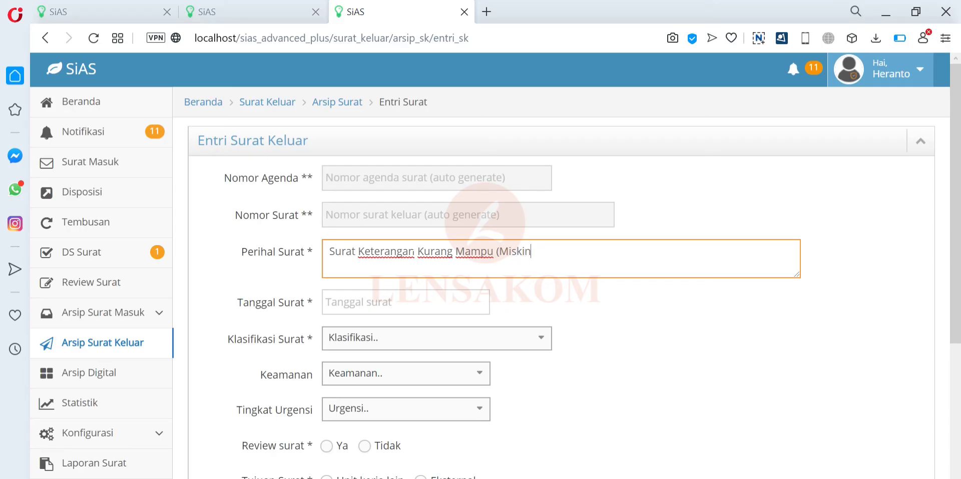
- Set date 14-09-2020, classification Surat Keterangan, Biasa security and urgency, and review Tidak
left_click(370, 302)
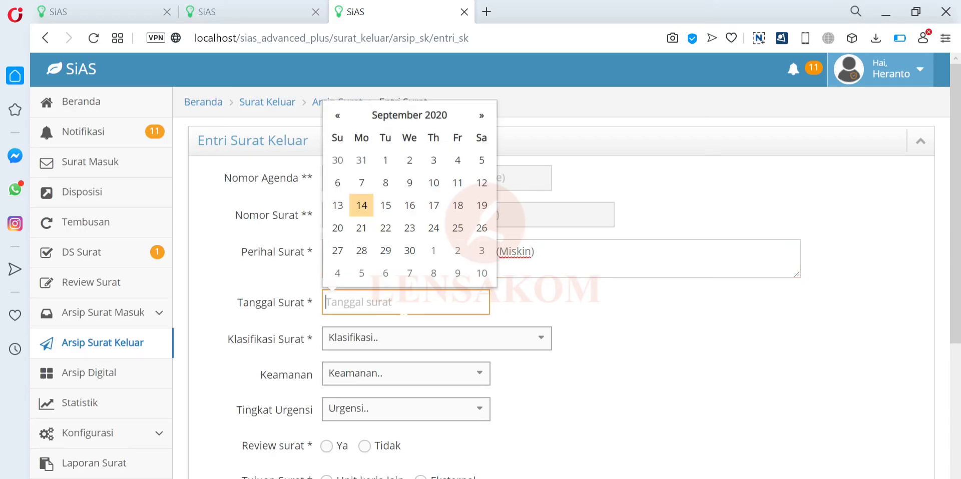
left_click(369, 217)
left_click(375, 343)
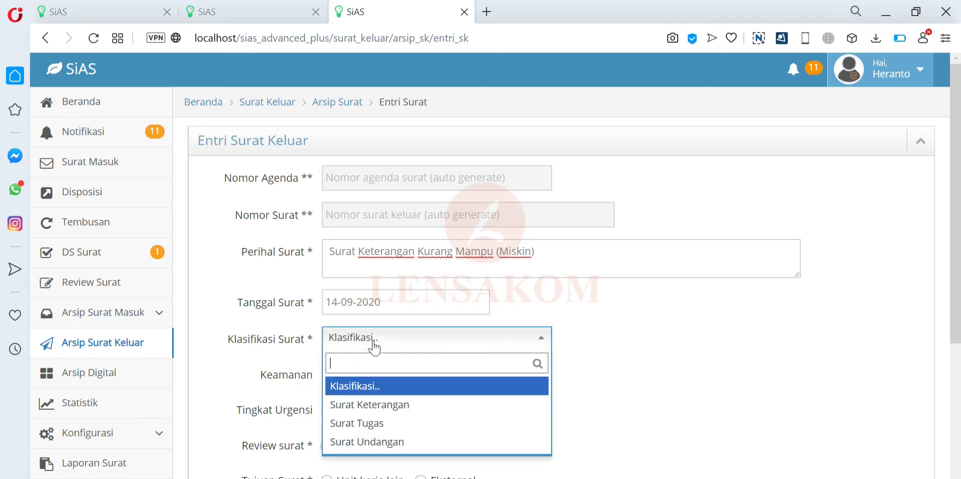
left_click(390, 399)
scroll(379, 371, "down", 1)
left_click(359, 300)
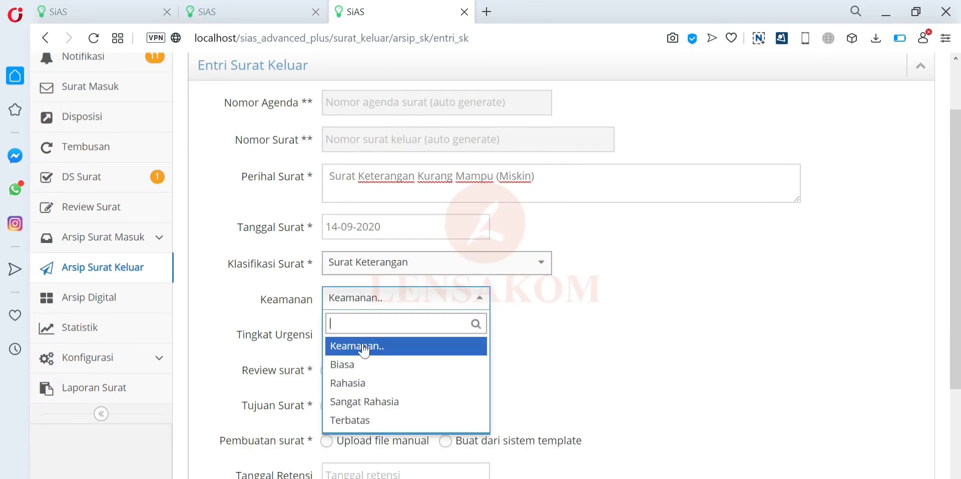
left_click(369, 365)
left_click(371, 333)
left_click(365, 400)
scroll(457, 343, "down", 2)
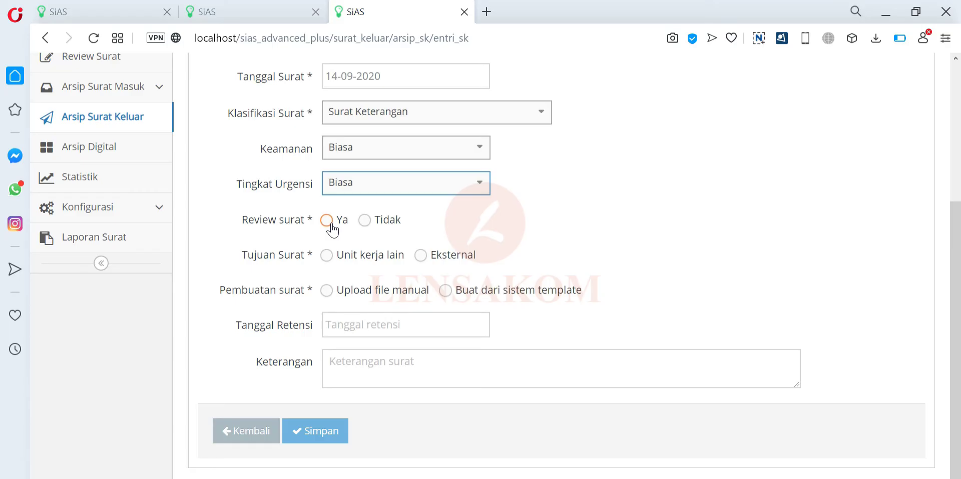
left_click(328, 221)
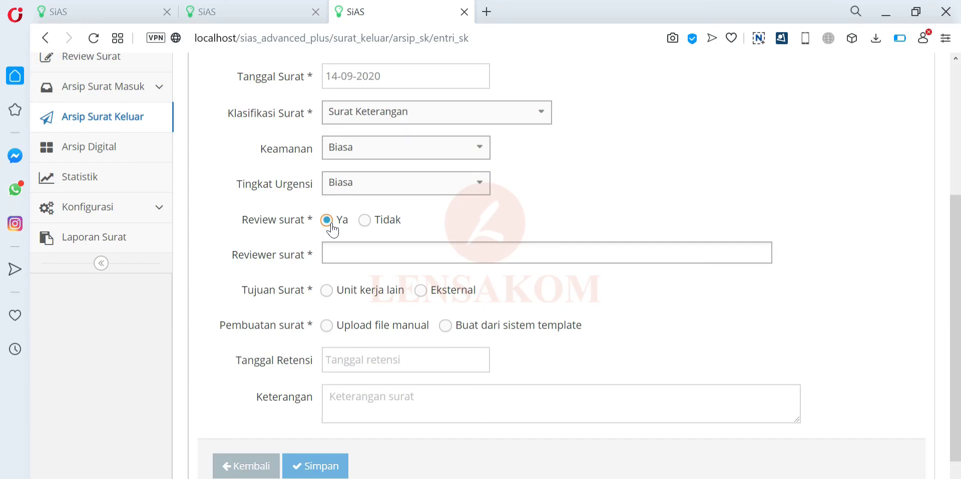
left_click(364, 220)
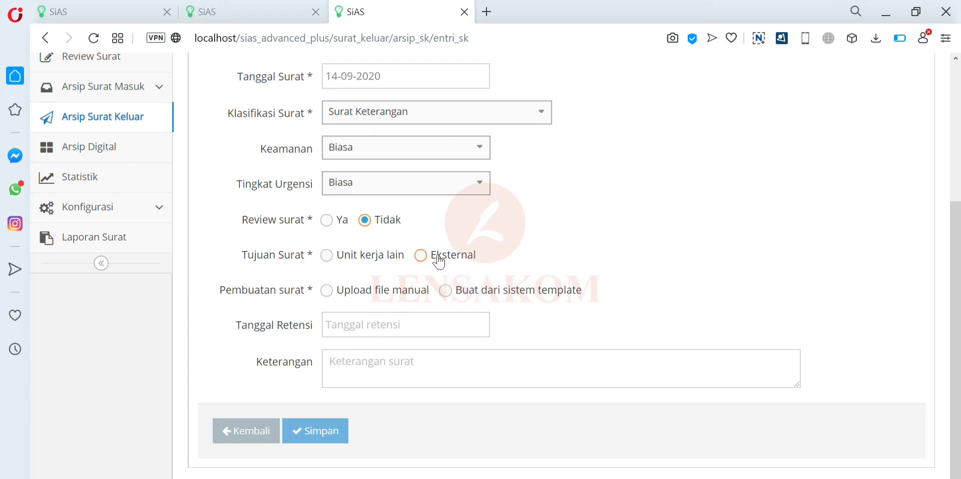
- Address the letter to an external recipient and enter the recipient's name
left_click(439, 260)
left_click(435, 281)
type("Pa")
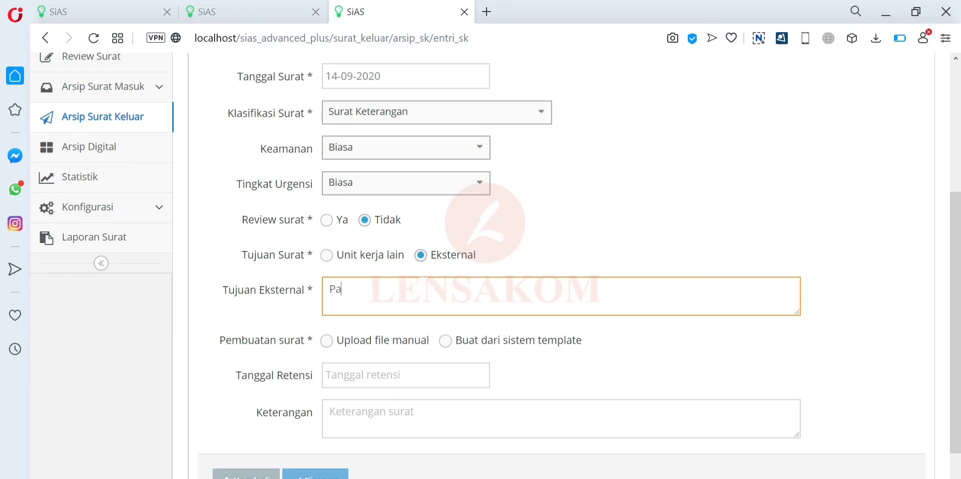
type("k Bayu")
scroll(463, 315, "down", 2)
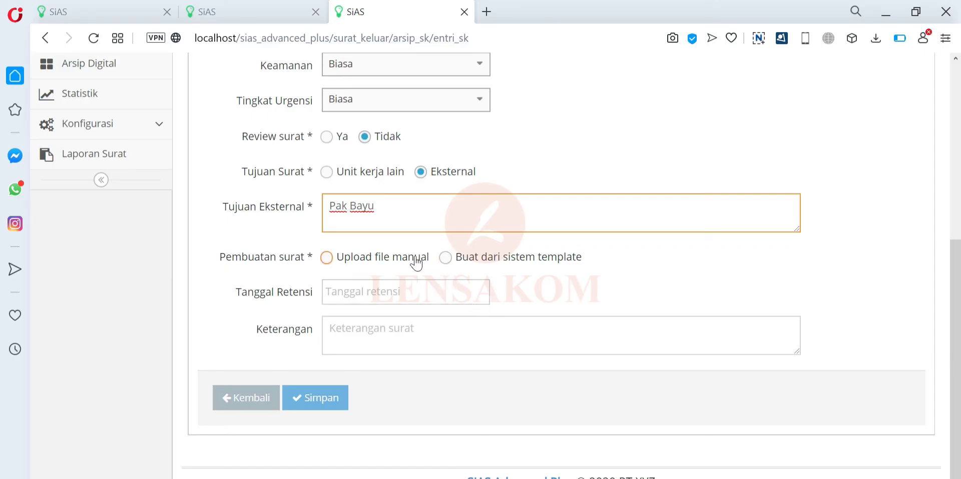
- Build the letter from the Surat Keterangan Kurang Mampu system template and save it
left_click(442, 260)
left_click(437, 293)
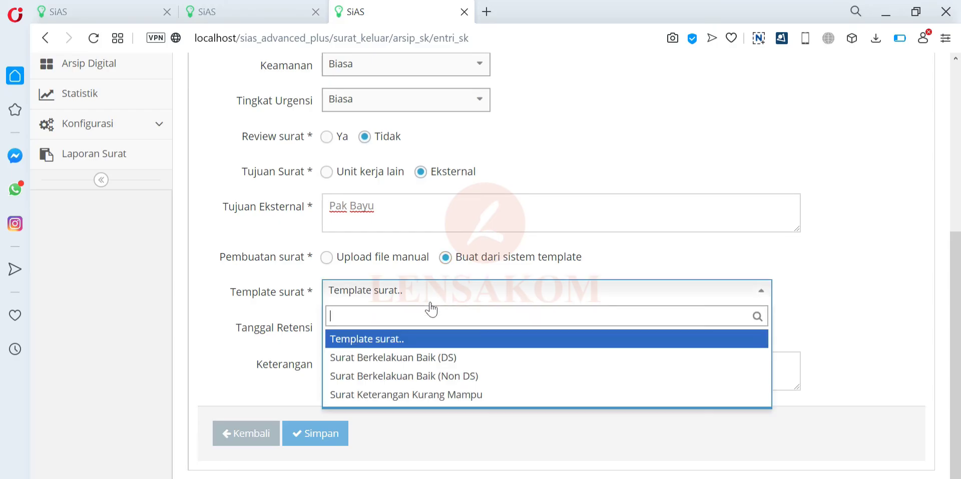
left_click(465, 395)
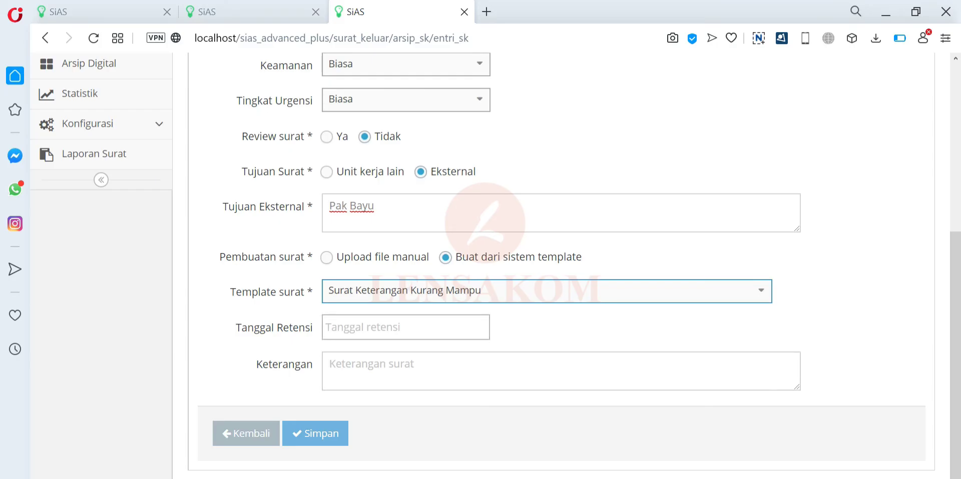
left_click(560, 371)
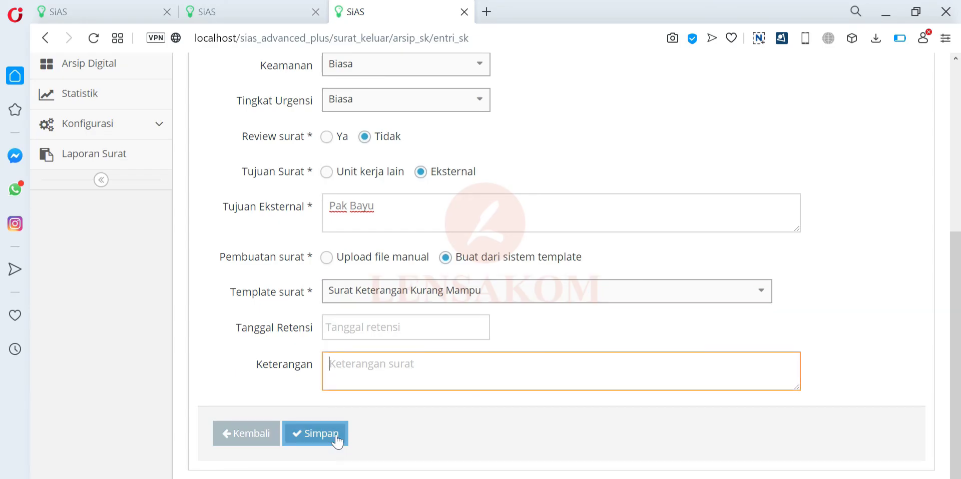
left_click(315, 433)
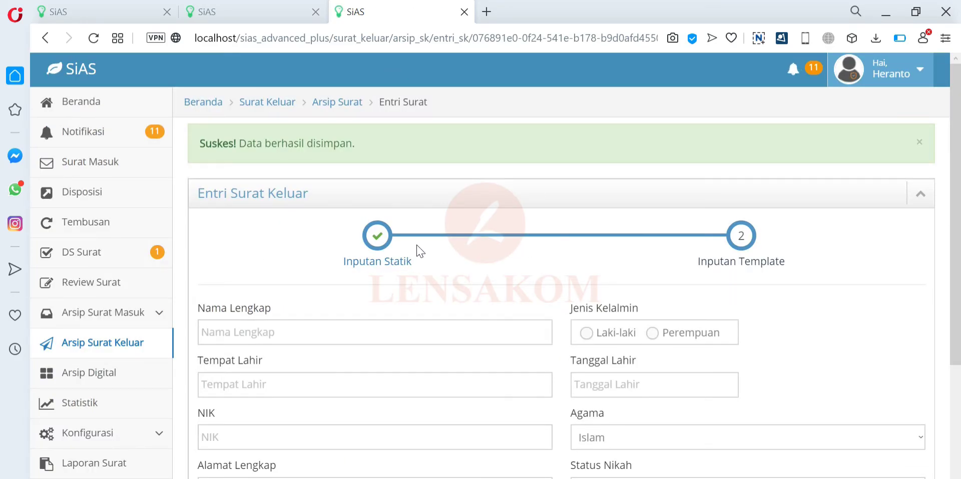
scroll(428, 258, "down", 1)
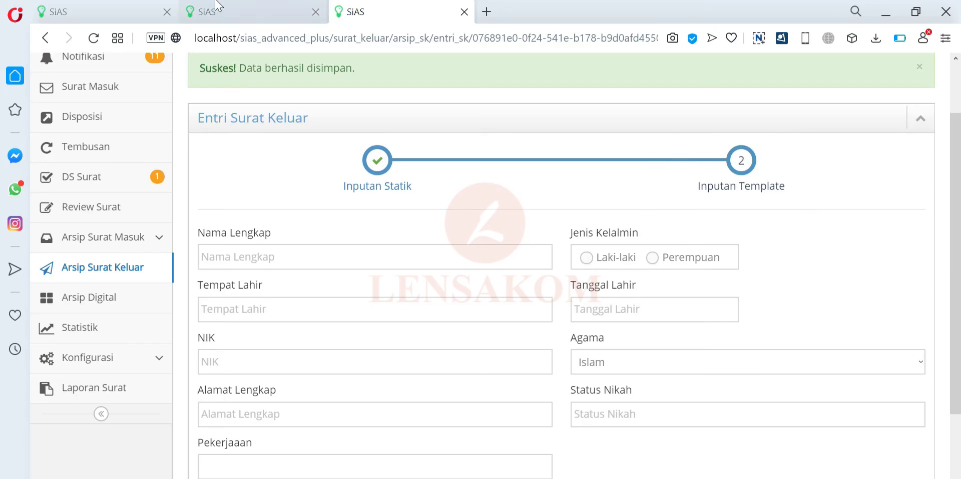
left_click(235, 8)
scroll(383, 220, "down", 5)
scroll(546, 247, "down", 2)
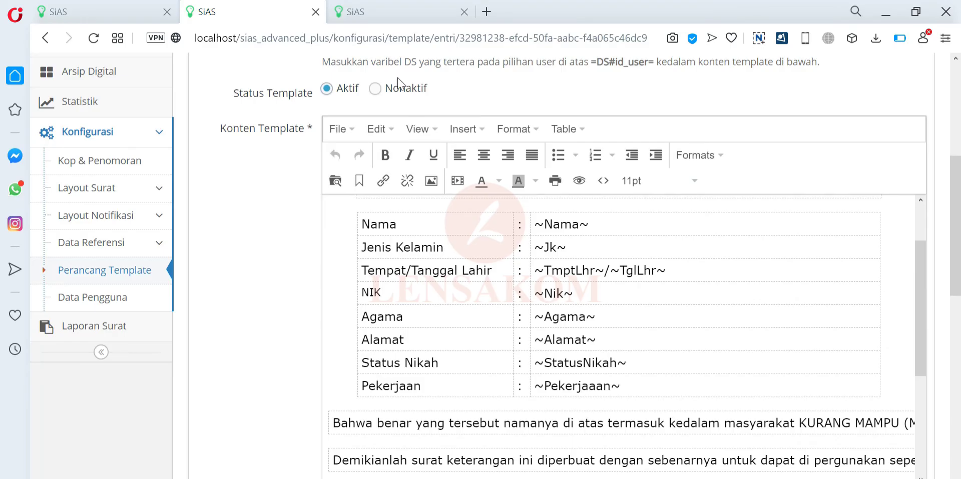
key("ctrl+Tab")
scroll(401, 70, "down", 2)
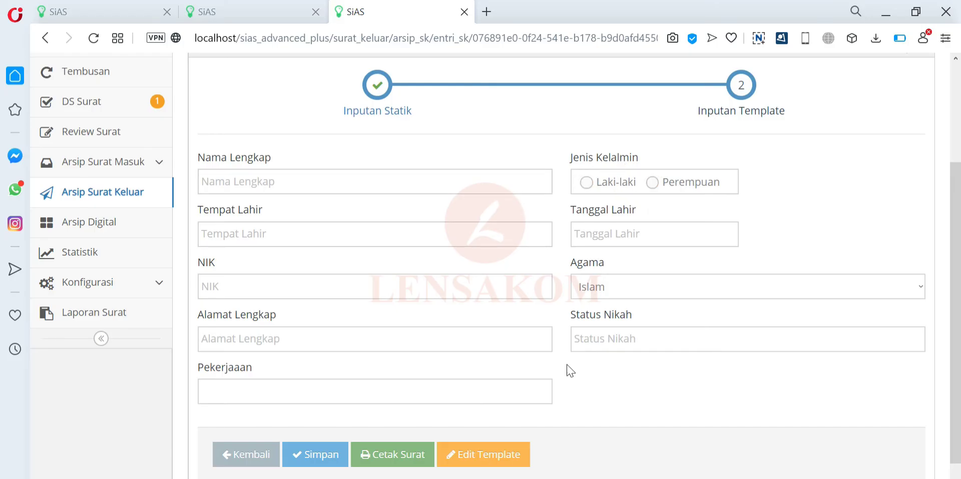
scroll(483, 457, "down", 1)
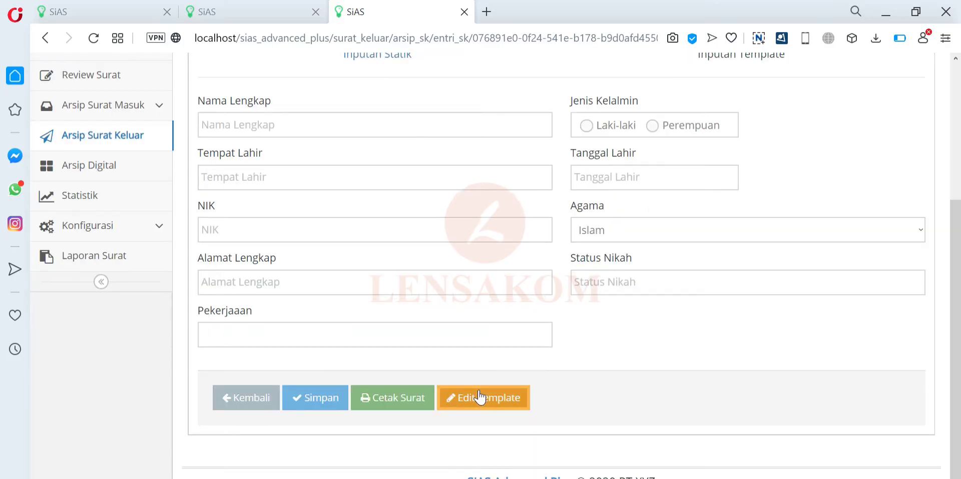
- Open the template link in a new tab, view its letter page, then close that extra tab
right_click(479, 397)
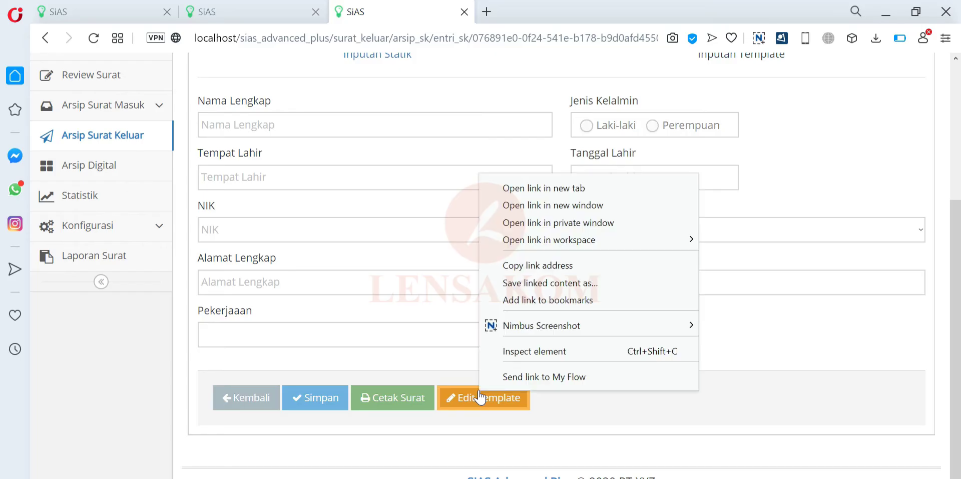
left_click(533, 191)
left_click(516, 7)
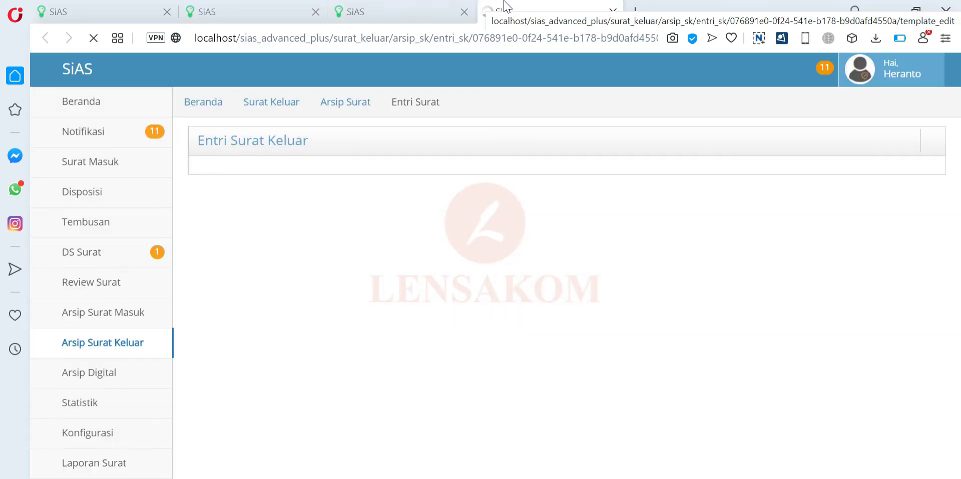
scroll(518, 242, "down", 15)
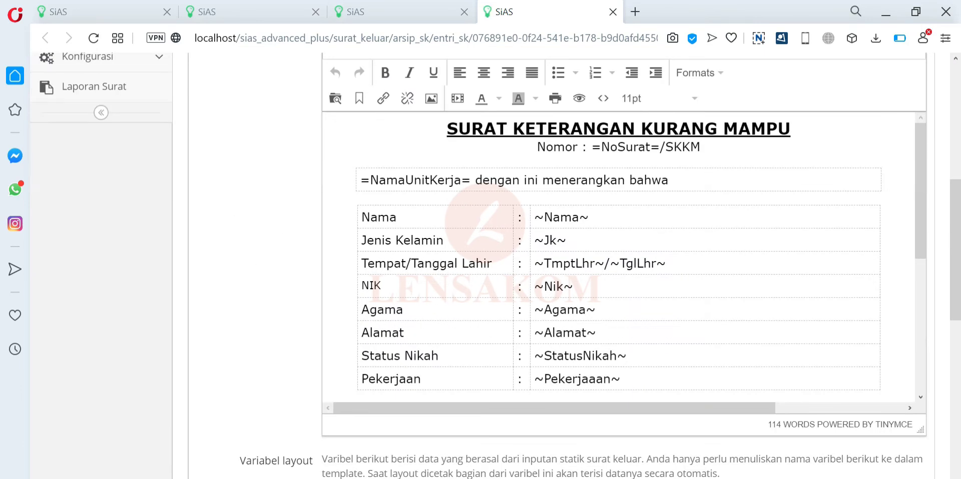
left_click(371, 397)
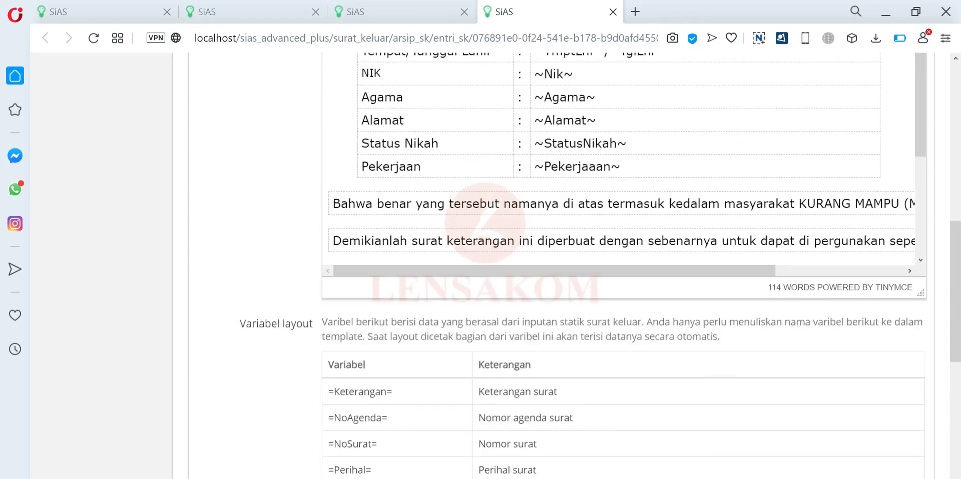
left_click(610, 14)
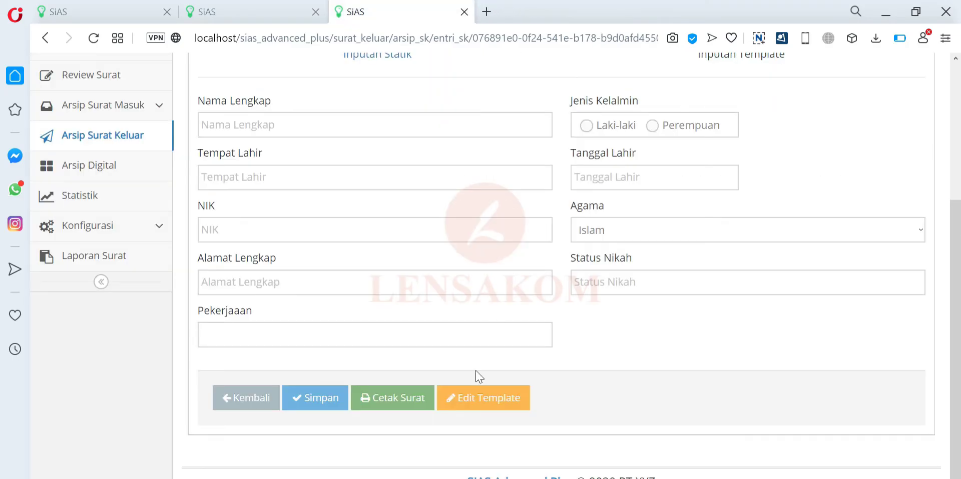
- Reload the entry form and open the letter's template in the template editor
left_click(475, 401)
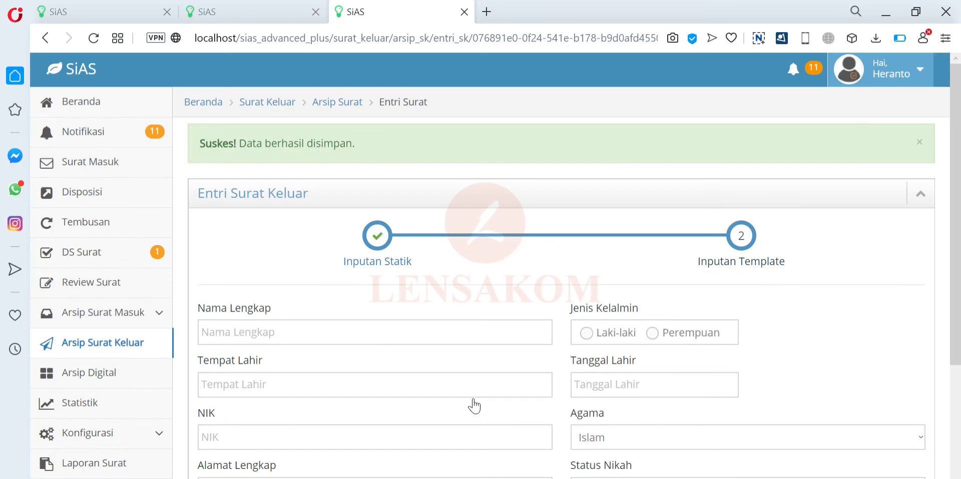
scroll(474, 405, "down", 4)
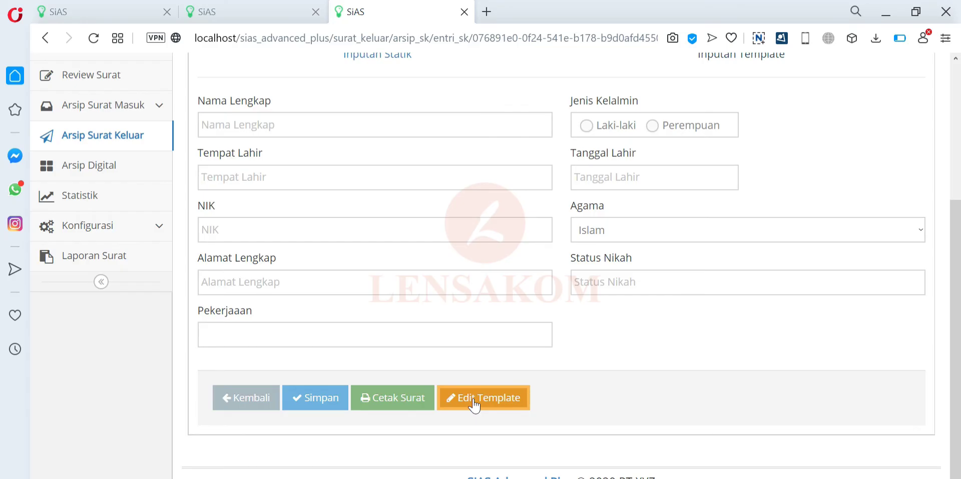
left_click(474, 405)
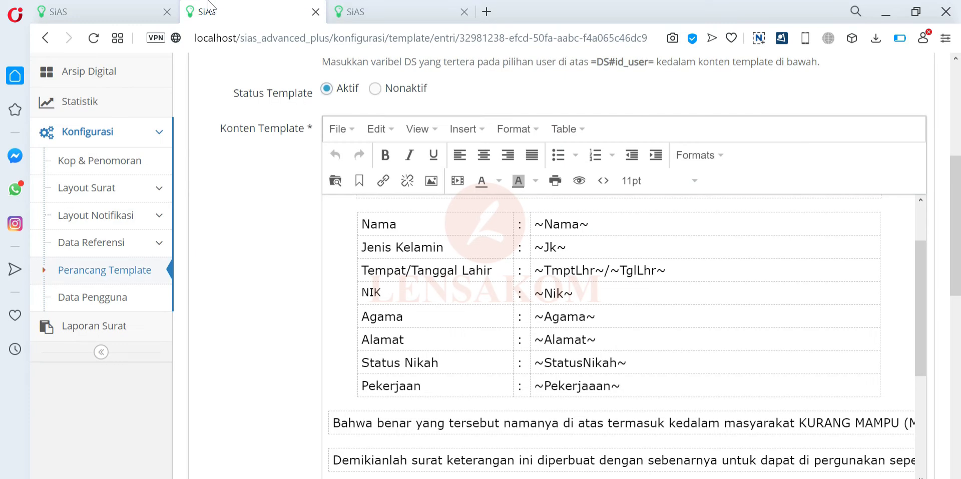
scroll(335, 303, "down", 7)
scroll(335, 303, "down", 10)
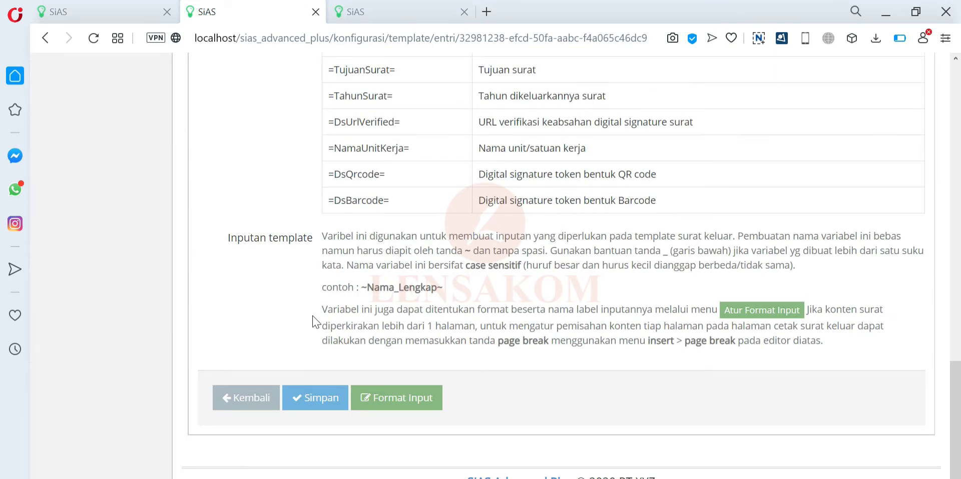
scroll(551, 265, "up", 10)
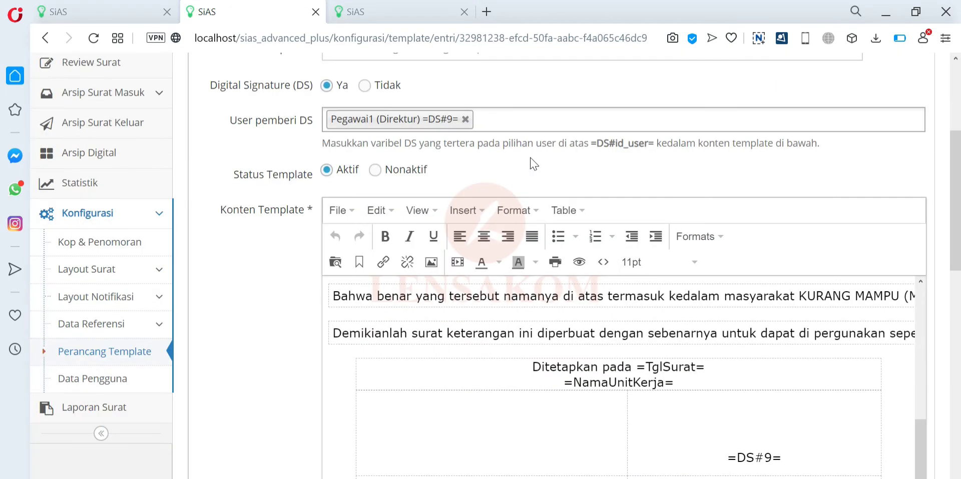
scroll(470, 310, "up", 15)
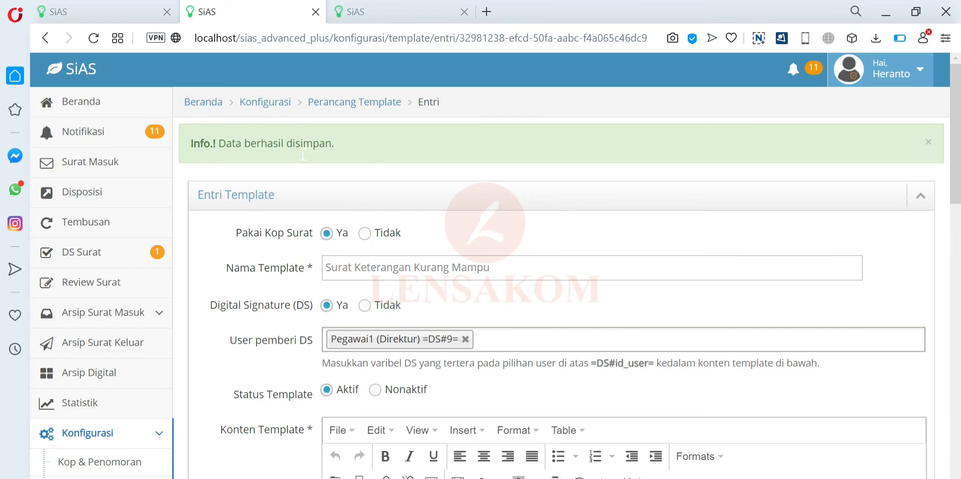
scroll(280, 385, "down", 15)
- Inspect the variable table, selecting the placeholder column from ~Nama~ to ~Pekerjaaan~
left_click(382, 406)
scroll(382, 408, "up", 3)
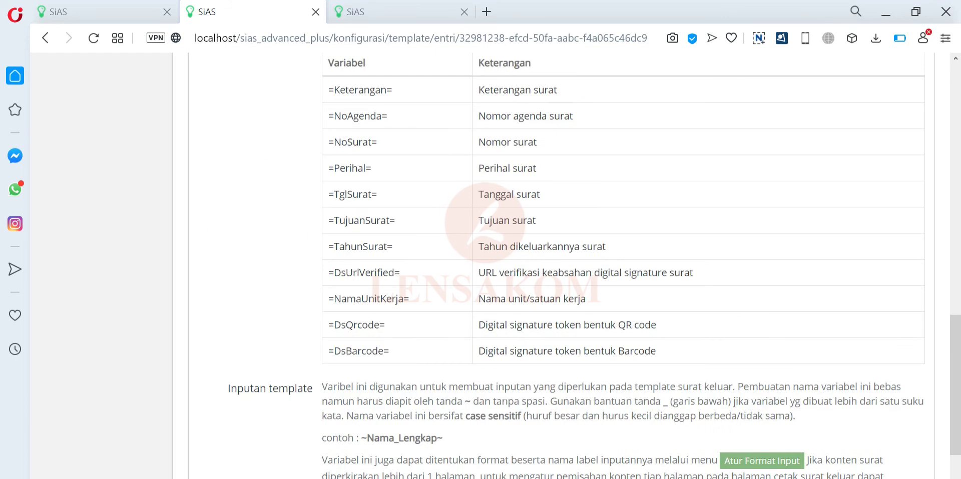
scroll(500, 265, "down", 4)
scroll(501, 265, "up", 12)
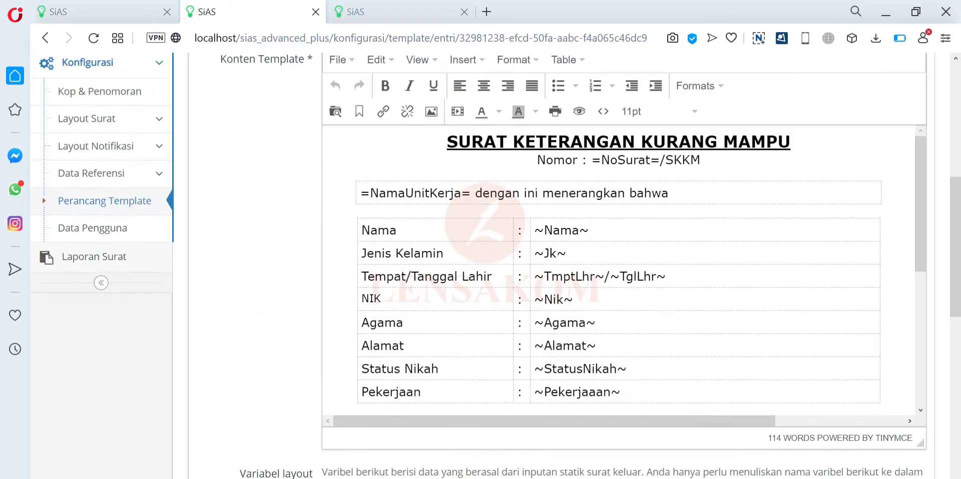
scroll(501, 266, "down", 2)
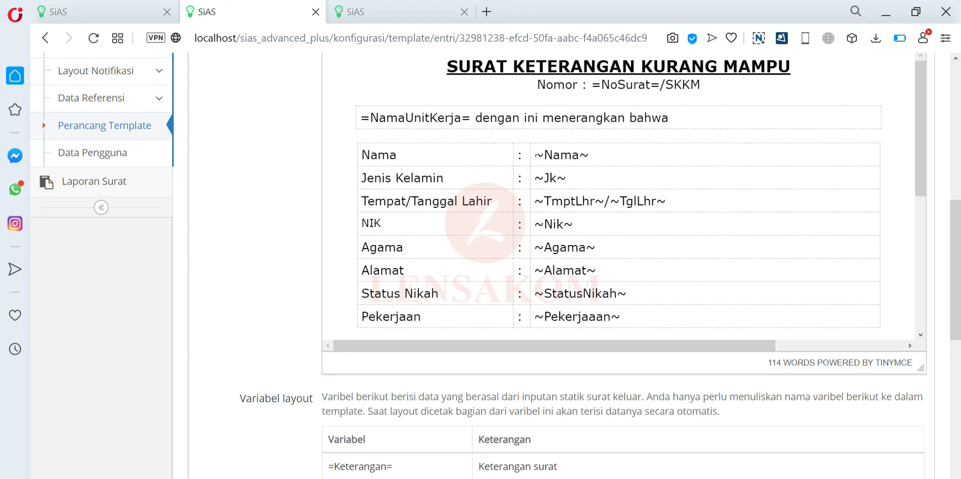
left_click_drag(540, 154, 638, 308)
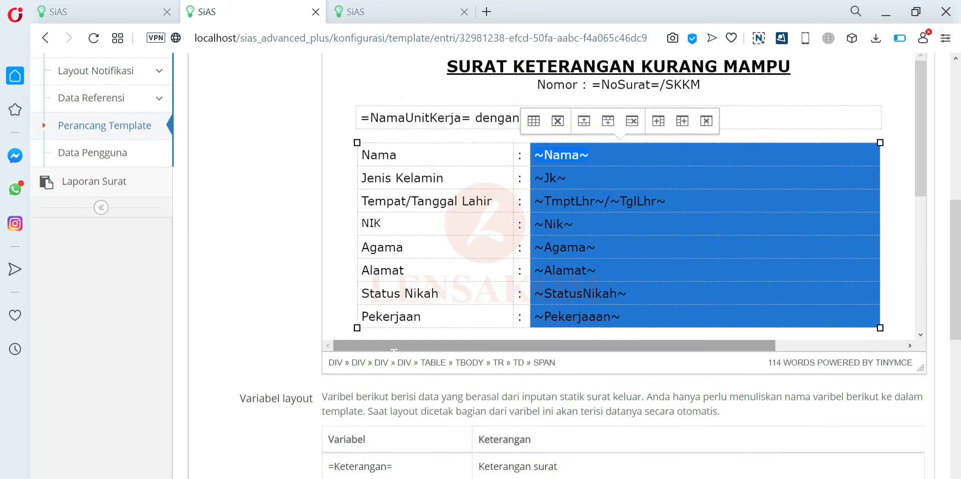
scroll(394, 349, "up", 2)
scroll(394, 349, "down", 15)
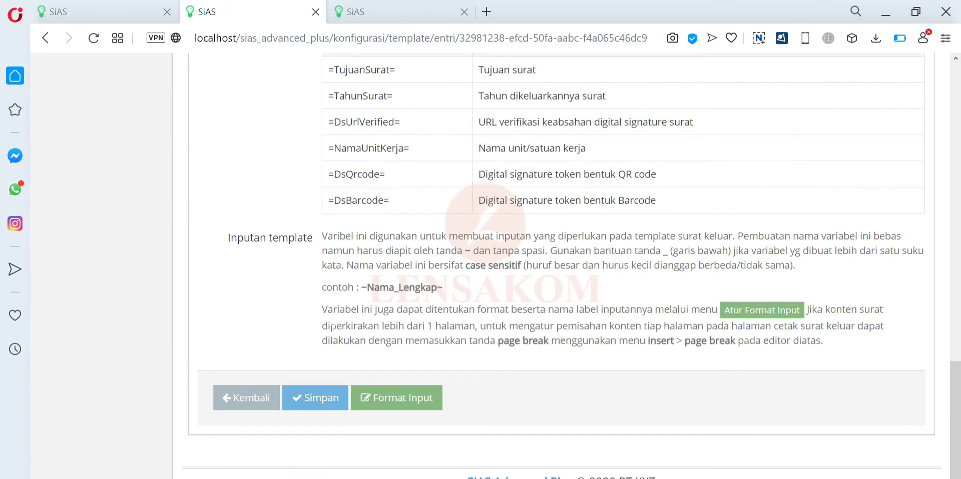
- Show the template's Format Input variable list, check ~Nama~, and return to the entry form
left_click(414, 402)
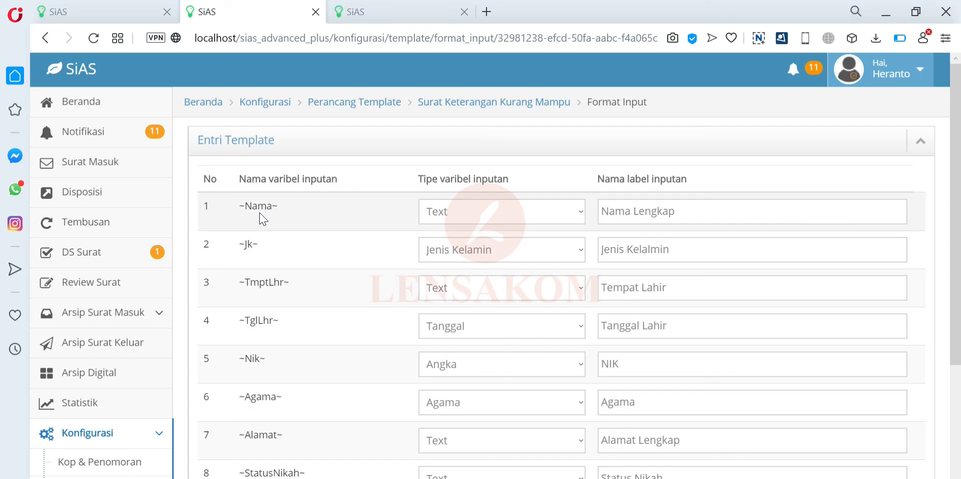
double_click(242, 206)
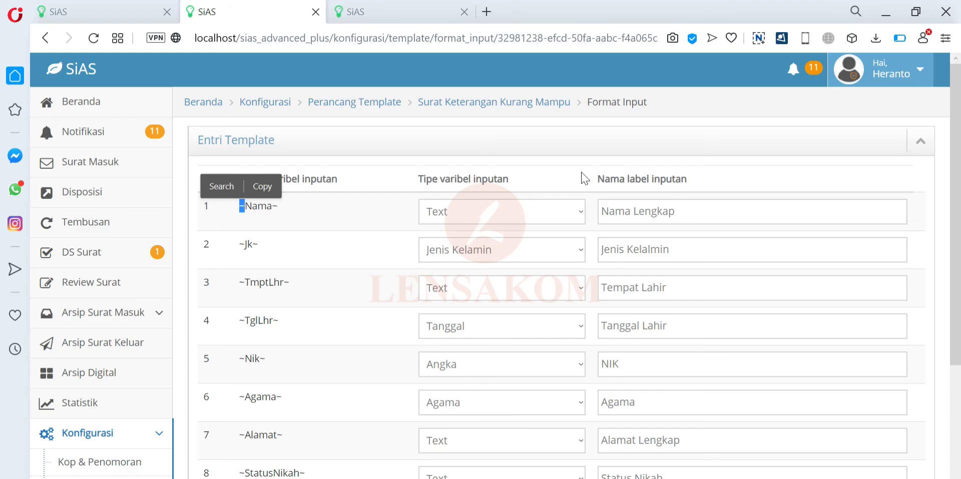
left_click(438, 8)
left_click(293, 8)
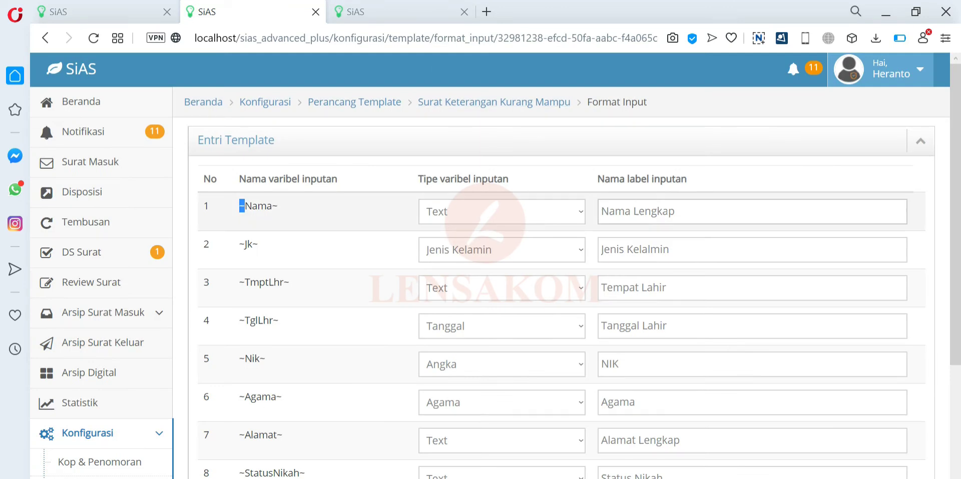
left_click(373, 9)
scroll(311, 161, "up", 2)
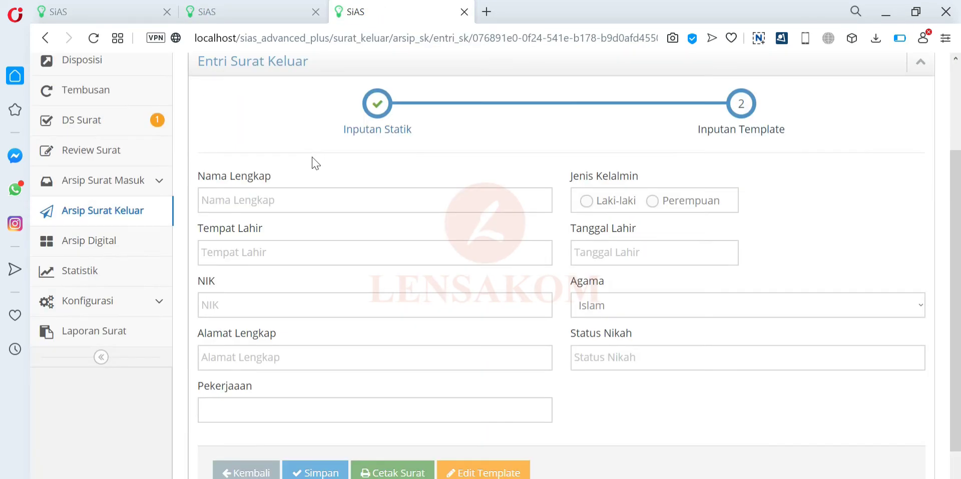
- Rename the ~Nama~ label to Nama Lengkap1, save, and reload the entry form to verify
left_click(215, 11)
left_click(675, 211)
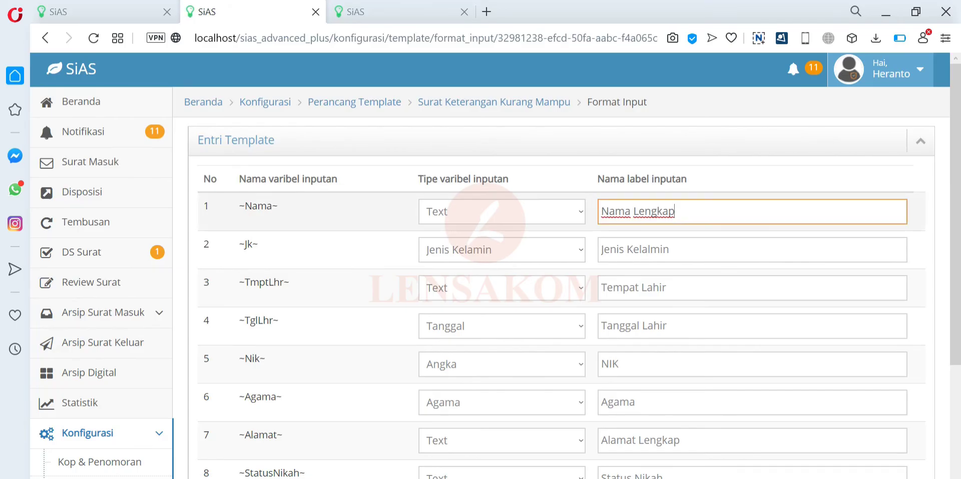
type("1")
scroll(562, 289, "down", 4)
left_click(344, 371)
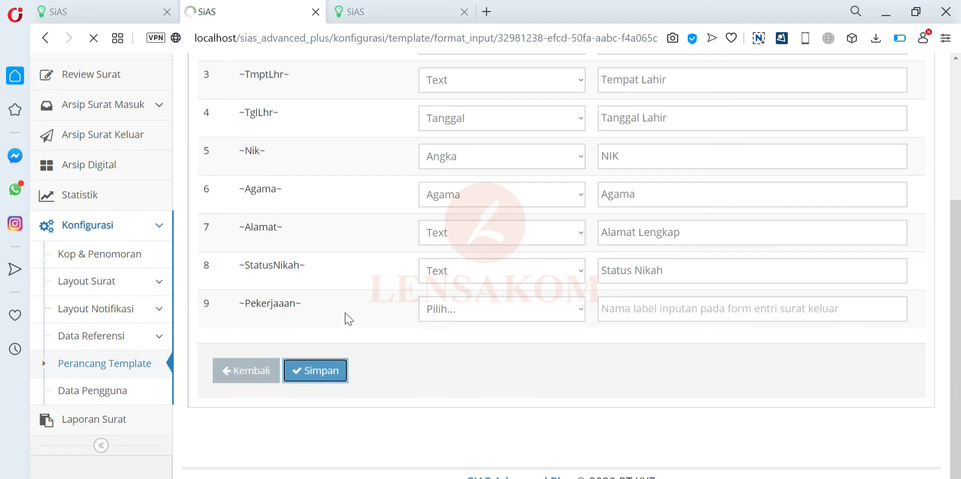
left_click(447, 6)
left_click(93, 38)
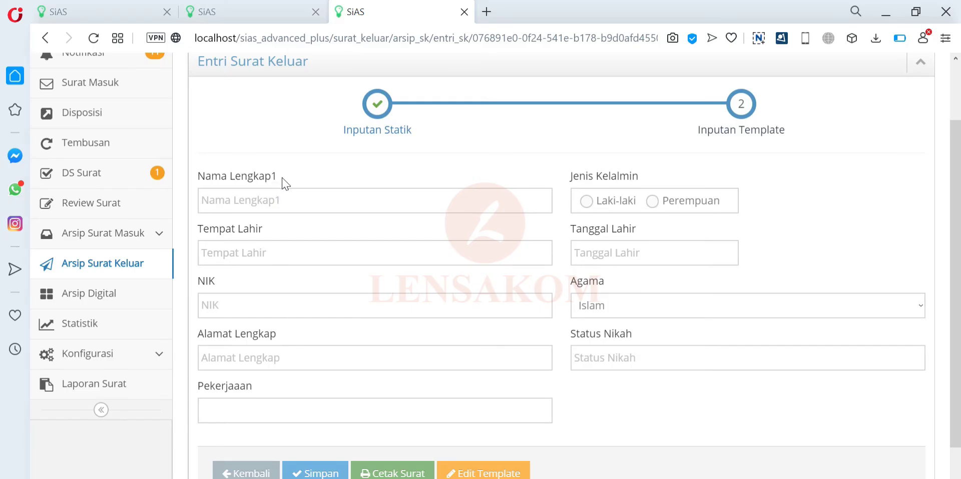
- Restore the ~Nama~ label to Nama Lengkap by removing the trailing 1
left_click(281, 11)
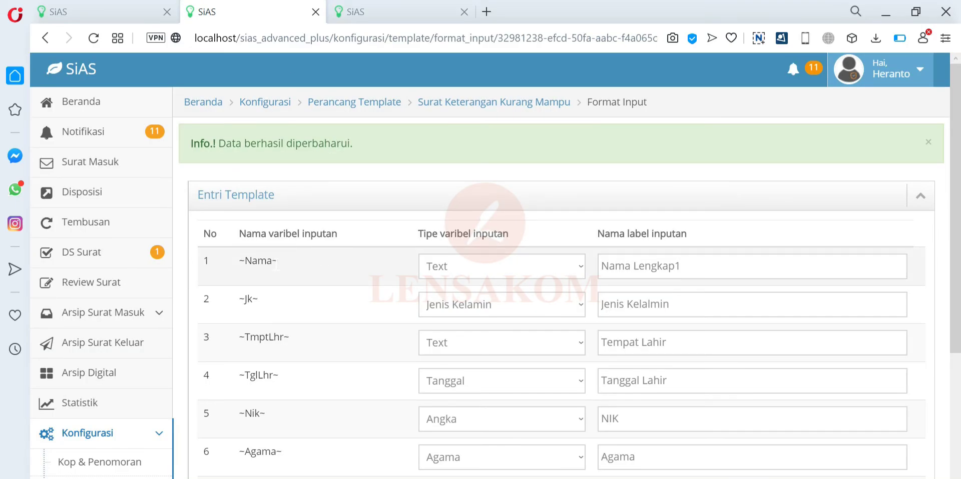
left_click(368, 7)
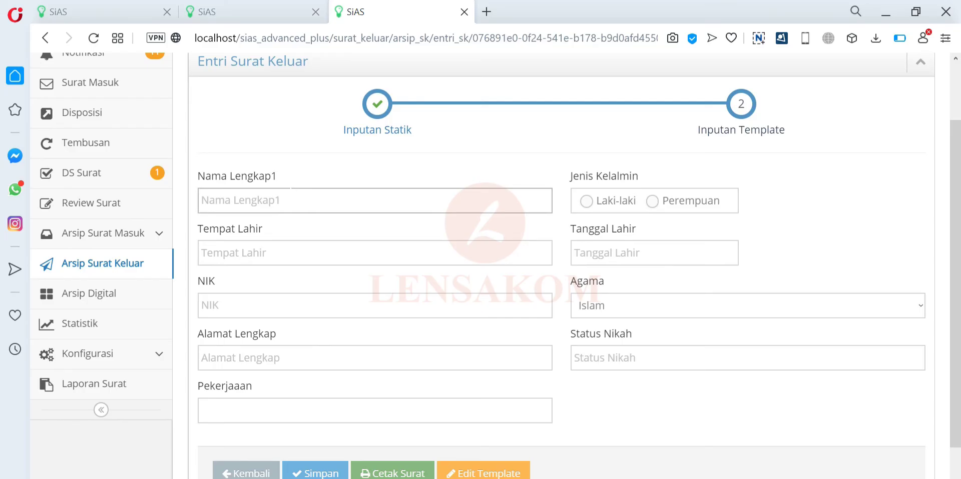
left_click(266, 7)
key("BackSpace")
left_click(748, 213)
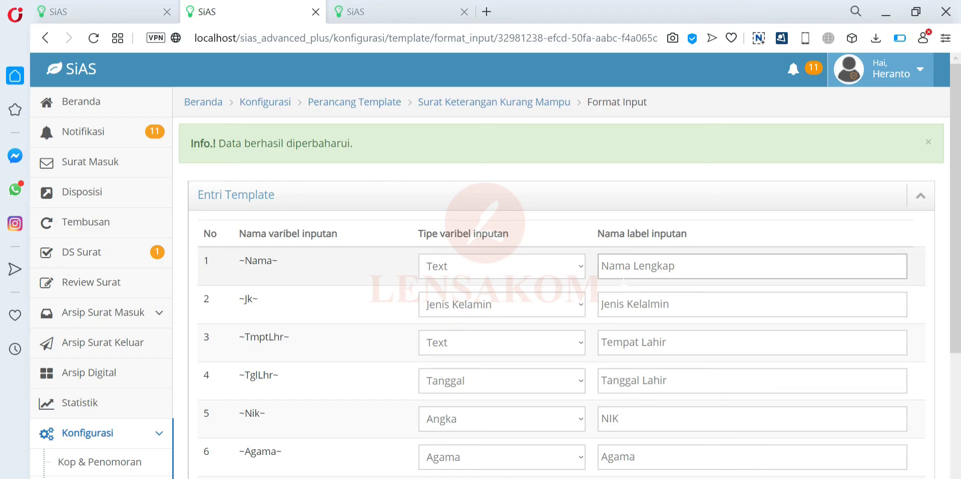
- Label the ~Pekerjaaan~ input 'Pekerjaaan Sekarang', save, and check it on the reloaded entry form
scroll(631, 286, "down", 5)
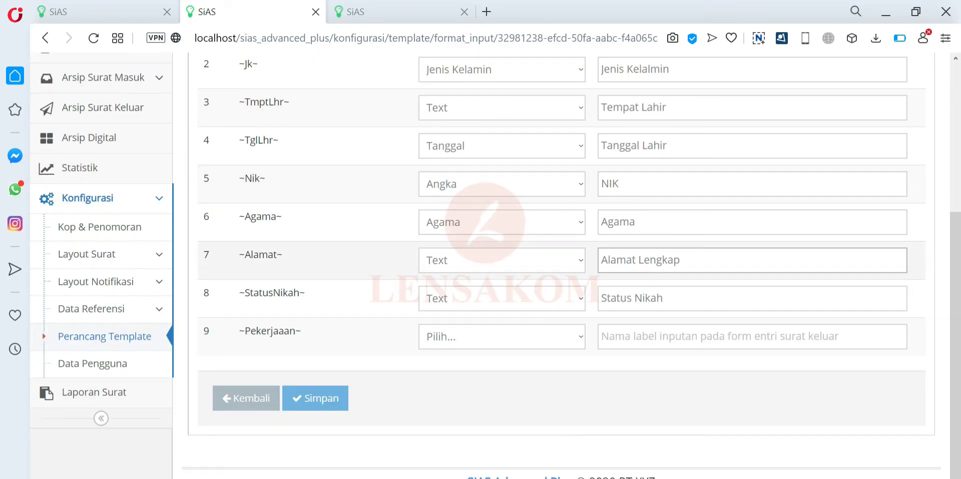
double_click(285, 332)
key("ctrl+c")
left_click(289, 309)
left_click(600, 337)
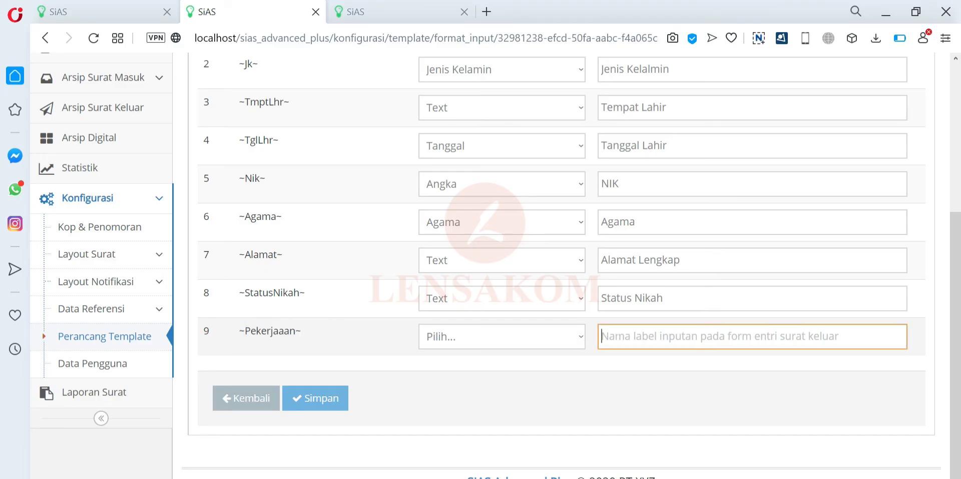
key("ctrl+v")
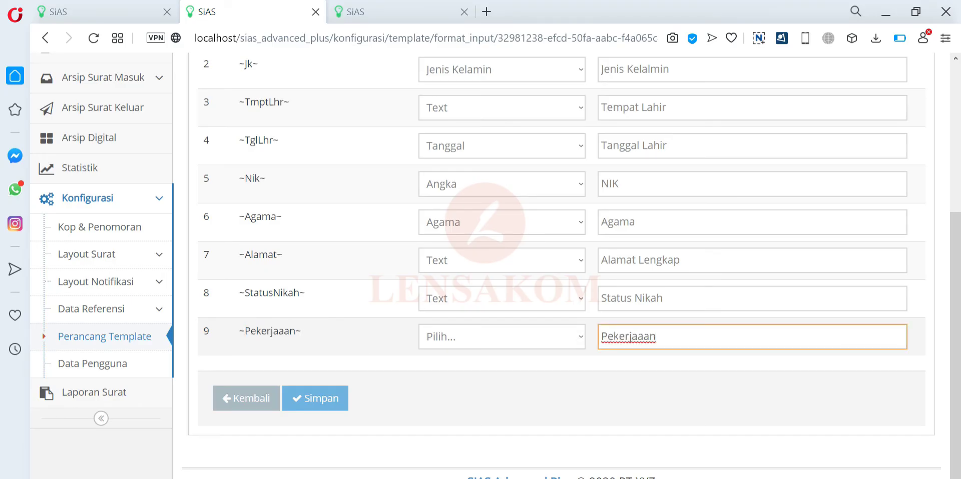
type("Sekarang")
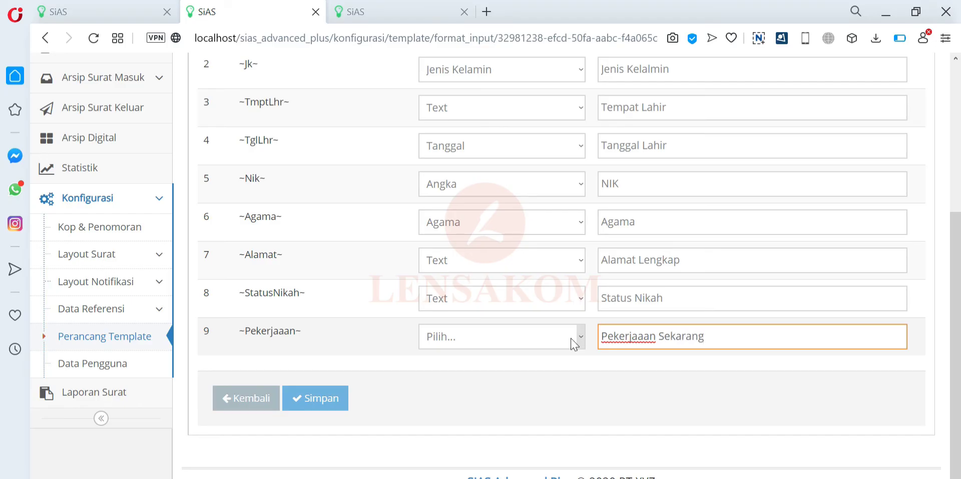
left_click(317, 408)
key("ctrl+Tab")
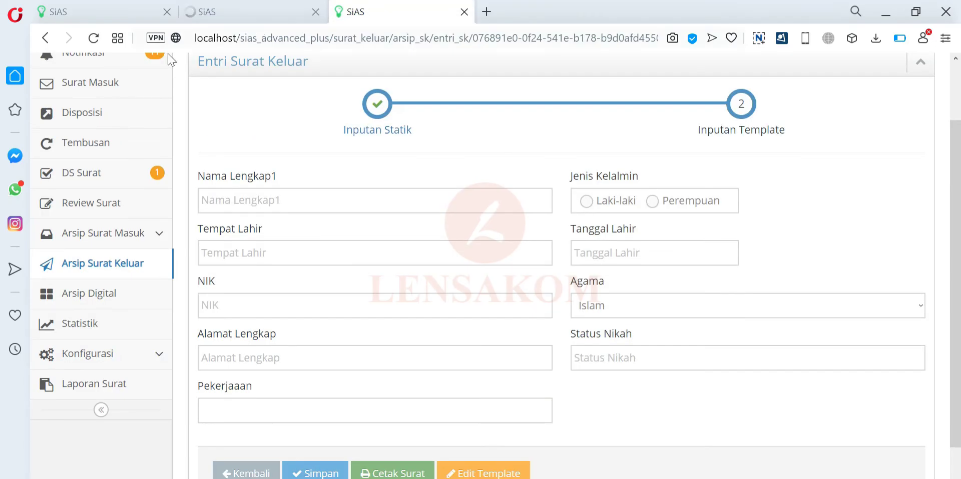
left_click(93, 39)
scroll(313, 360, "down", 1)
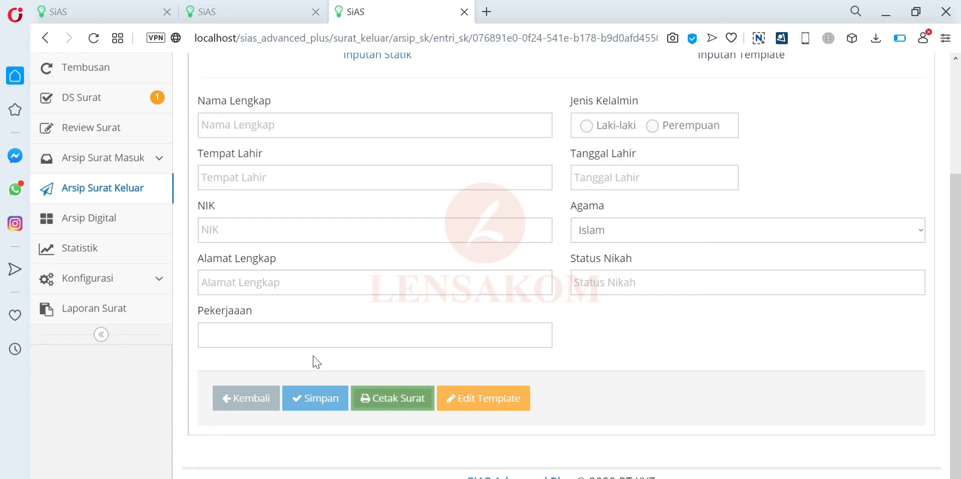
scroll(410, 223, "up", 1)
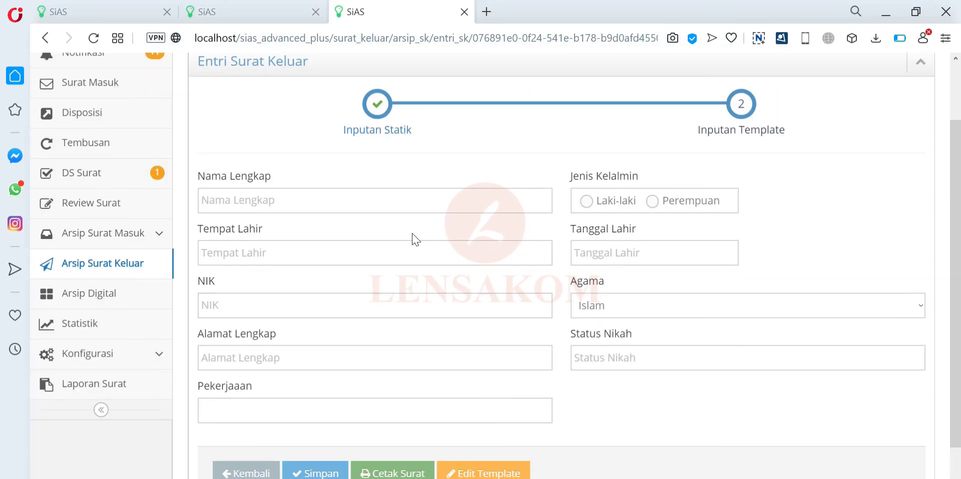
- Set the ~Pekerjaan~ variable's type to Text with label Pekerjaan Sekarang and save
left_click(206, 7)
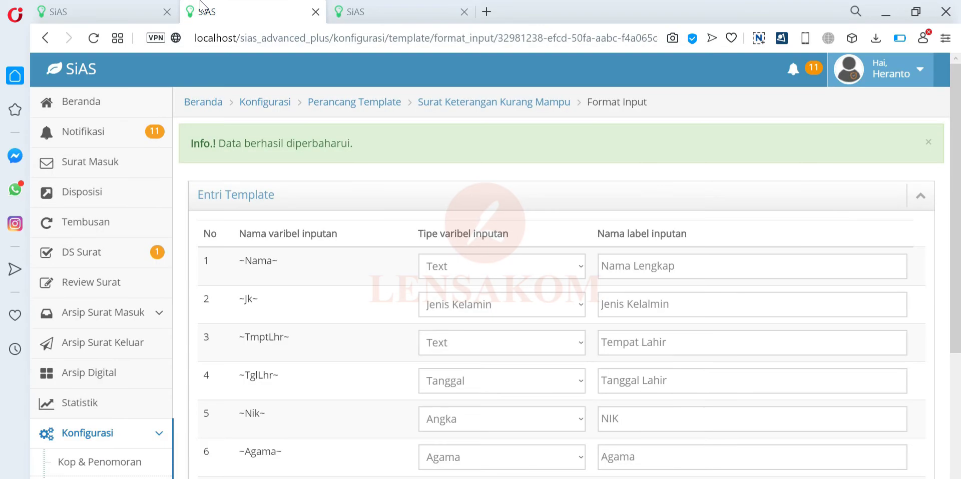
scroll(511, 373, "down", 3)
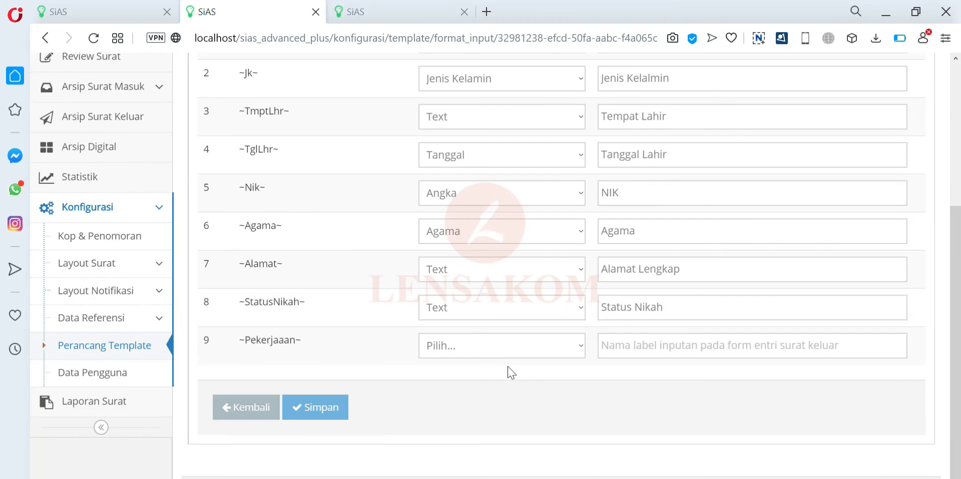
left_click(532, 354)
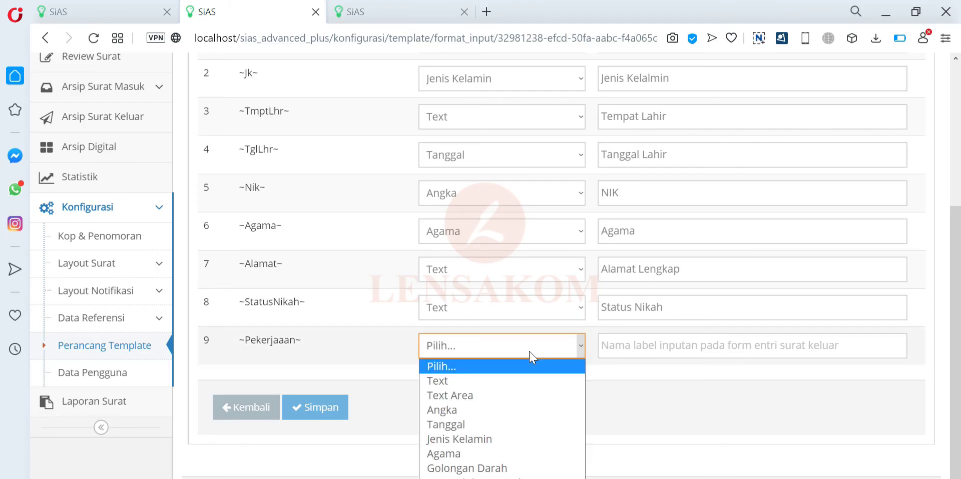
left_click(523, 381)
left_click(645, 390)
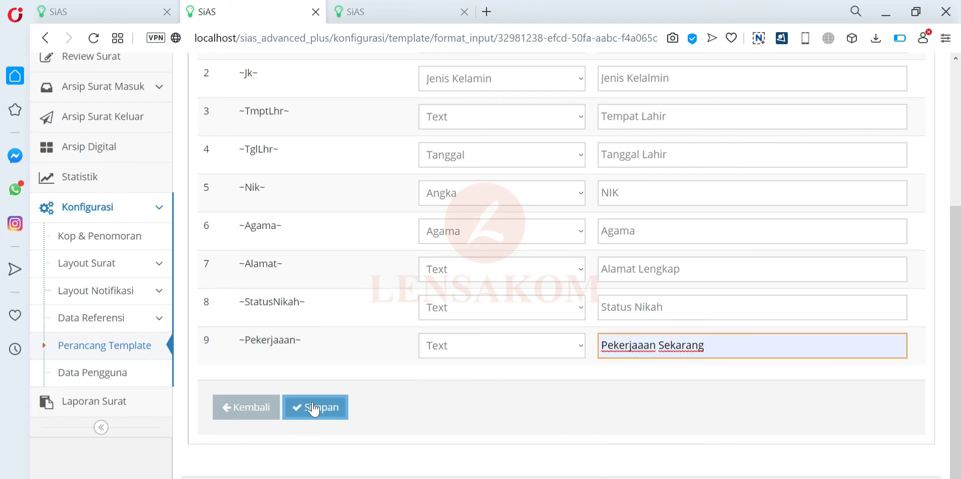
left_click(328, 408)
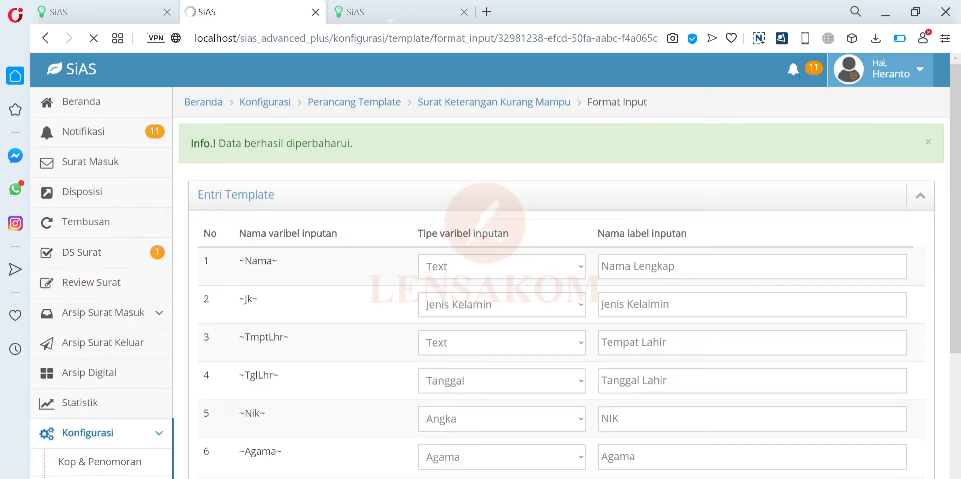
- Reload the entry form to confirm the Text field, then return to Format Input
left_click(395, 11)
left_click(94, 38)
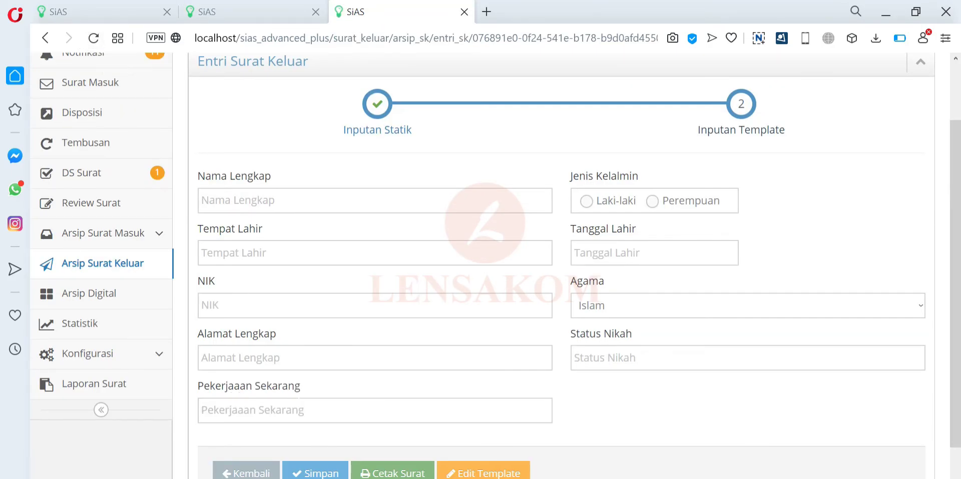
left_click(236, 10)
scroll(408, 221, "down", 5)
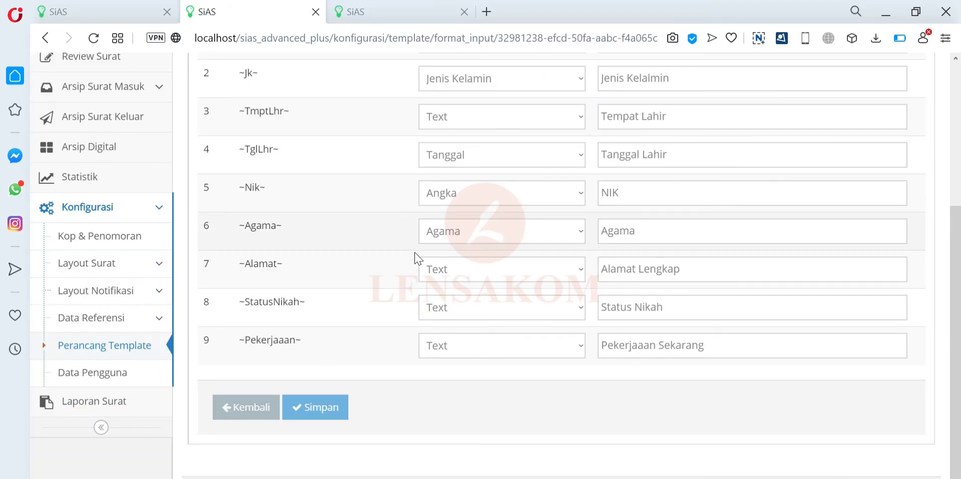
scroll(414, 253, "up", 5)
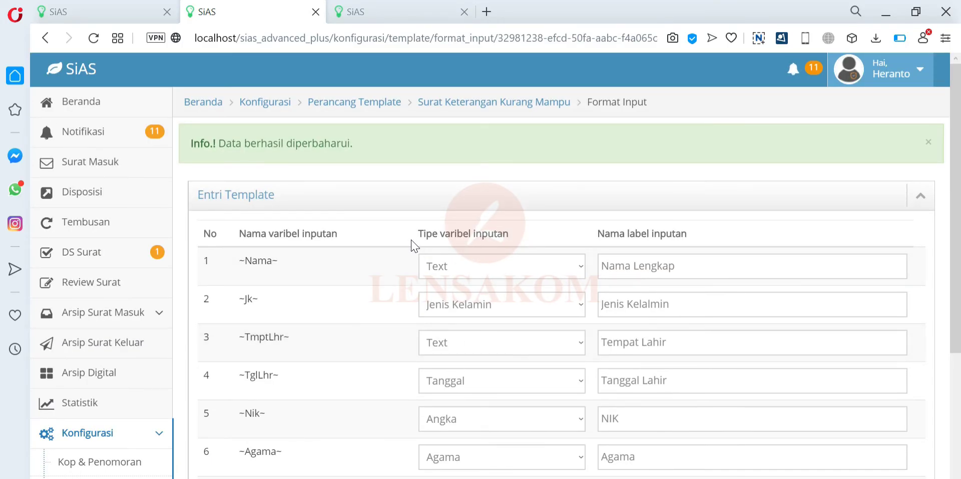
- Close the ~Nama~ type list unchanged and reload the outgoing letter entry form
left_click(503, 265)
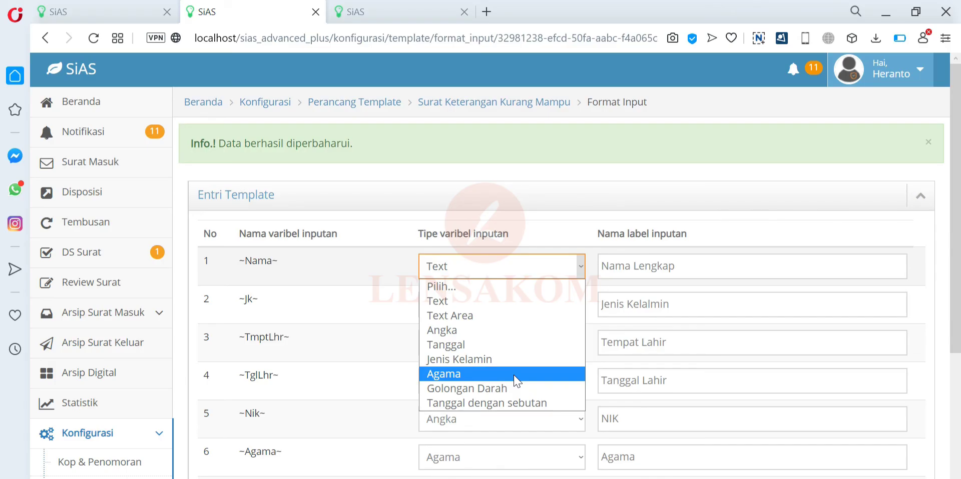
left_click(559, 210)
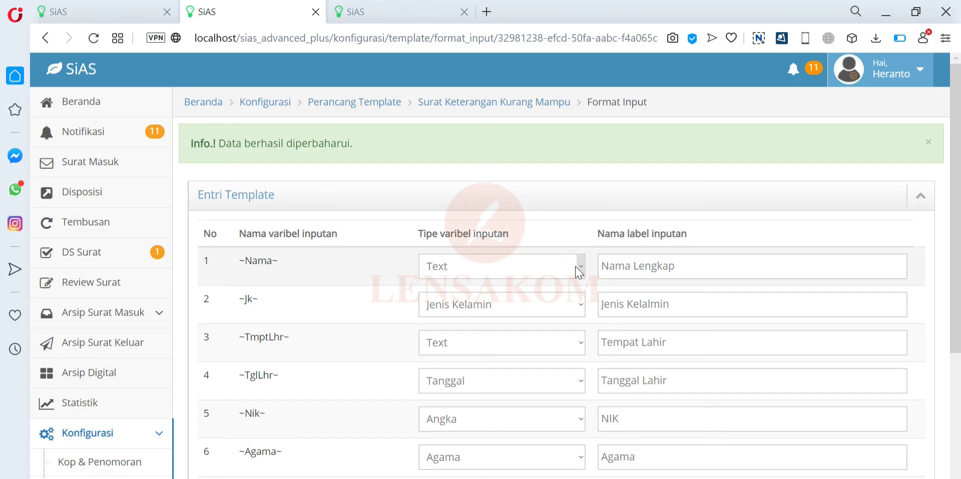
scroll(575, 270, "down", 5)
left_click(393, 11)
left_click(93, 38)
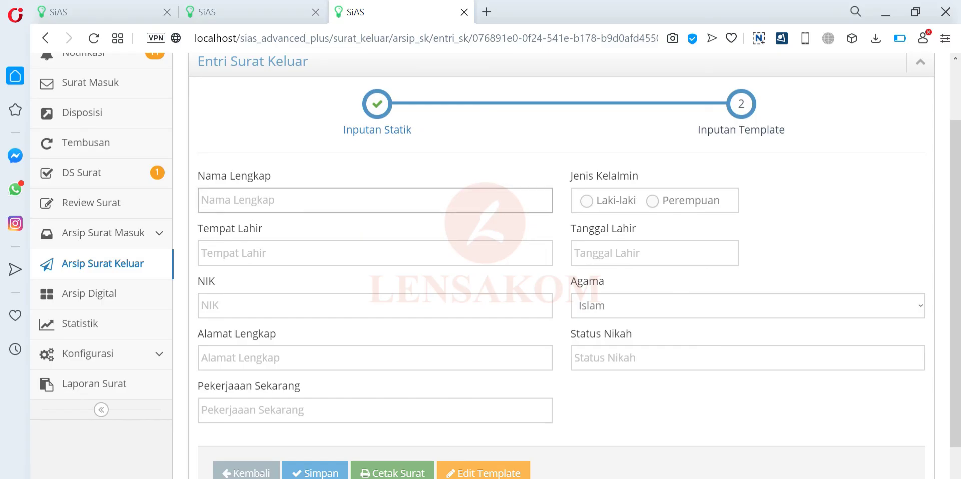
- Enter the applicant's full name, choose Laki-laki, and set birthplace Aceh
left_click(201, 200)
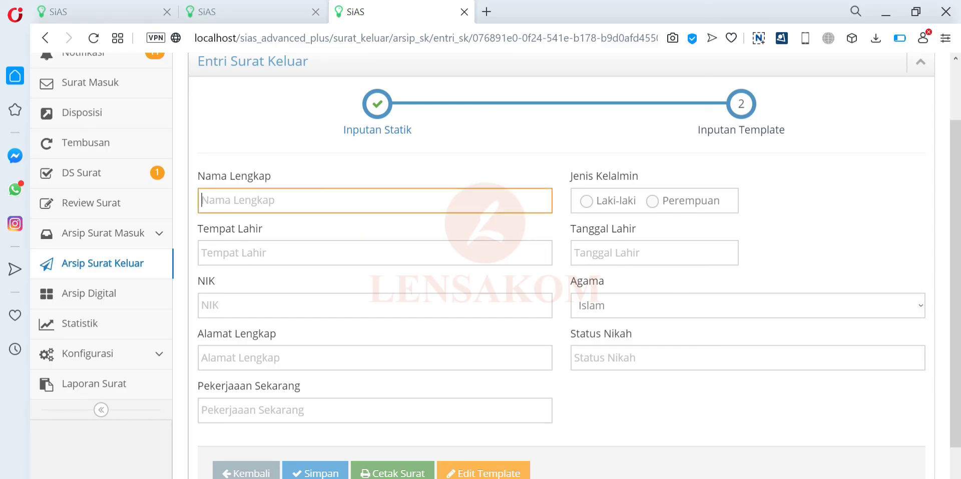
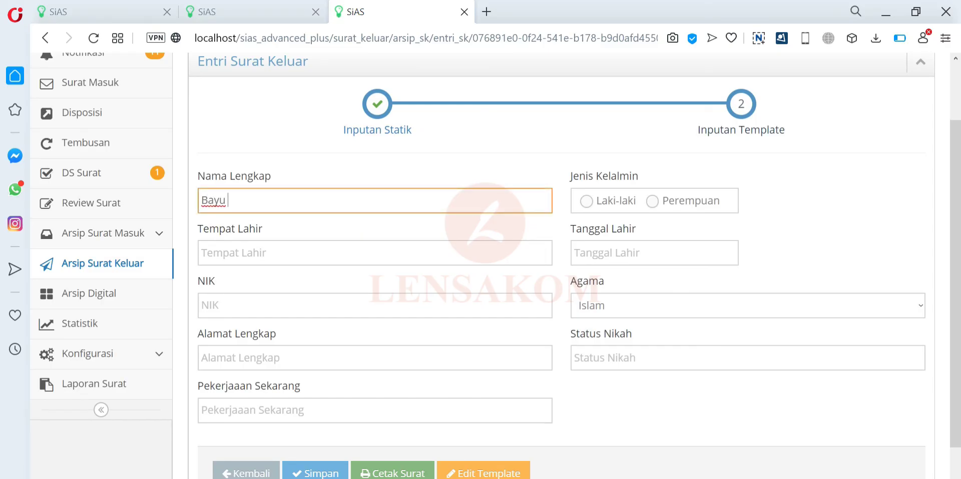
key("Tab")
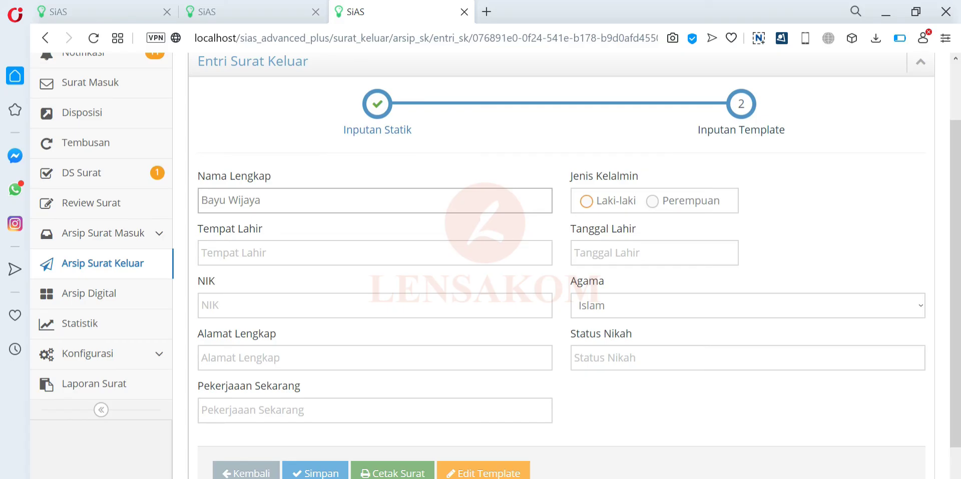
left_click(587, 201)
left_click(202, 252)
type("Ban")
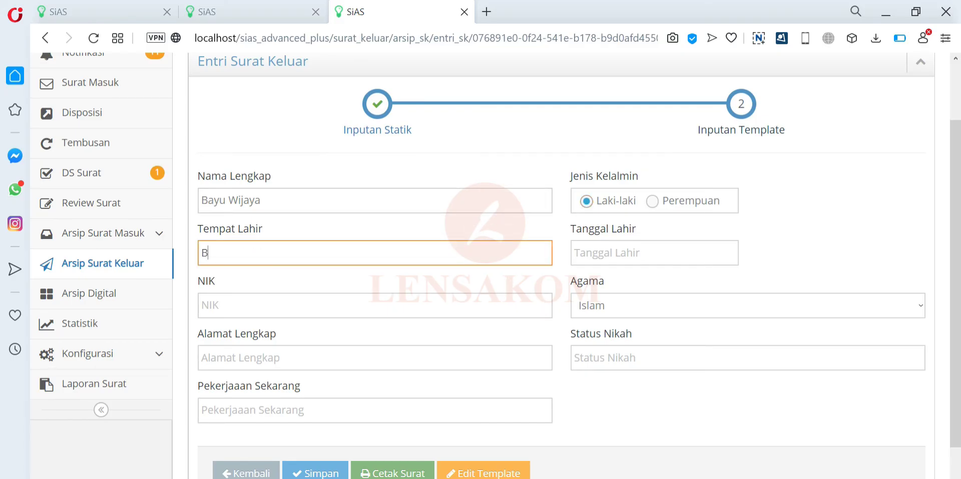
key("BackSpace")
type("Aceh")
- Set the birth date to 02-06-2010 in the calendar
left_click(575, 252)
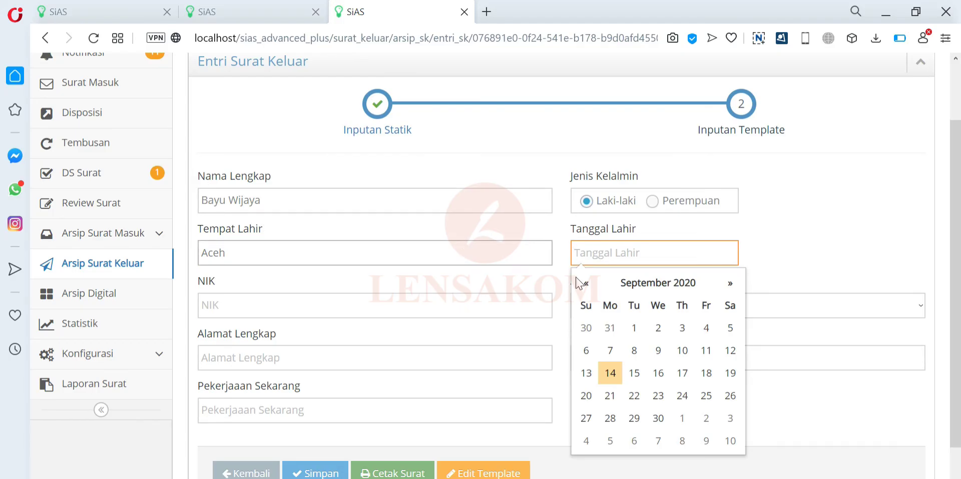
left_click(658, 283)
left_click(593, 97)
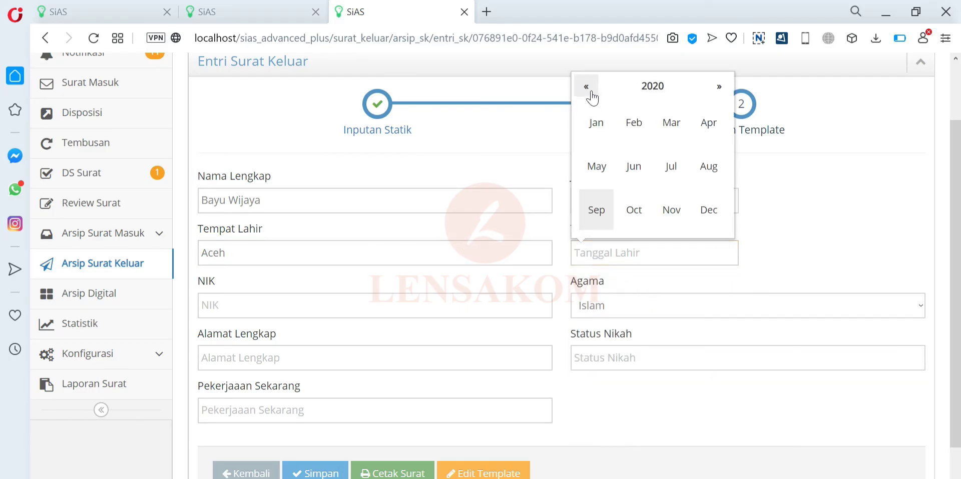
left_click(587, 86)
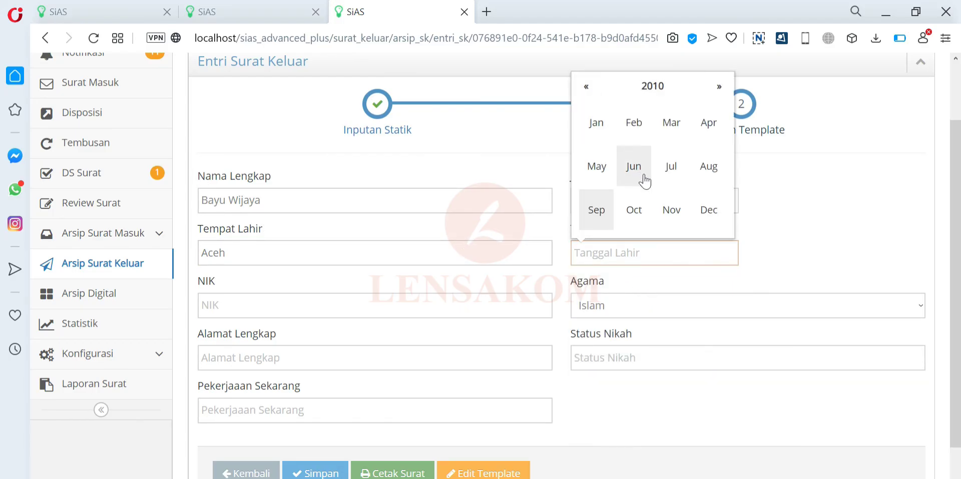
left_click(633, 166)
left_click(656, 330)
- Fill in the NIK, address, occupation Pemulung and marital status Menikah
left_click(408, 299)
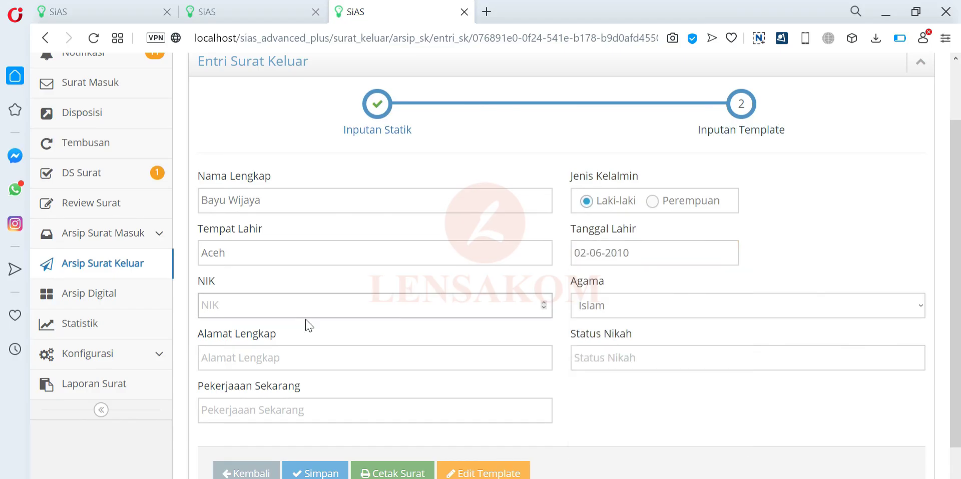
type("3414234234234234")
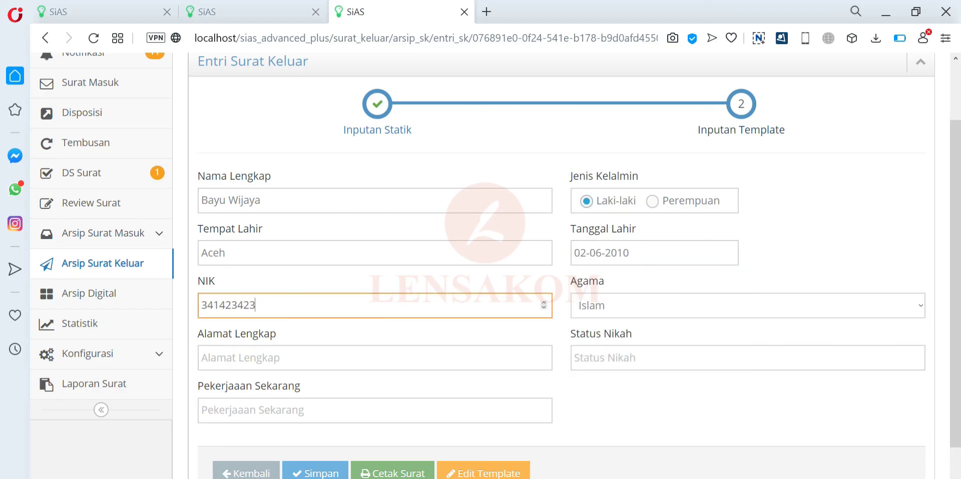
key("Tab")
type("B")
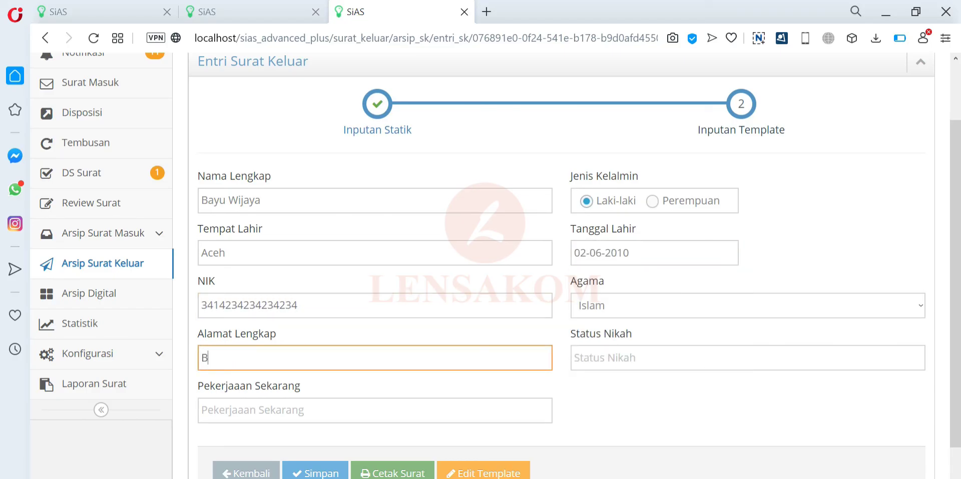
type("anda Aceh")
left_click(375, 409)
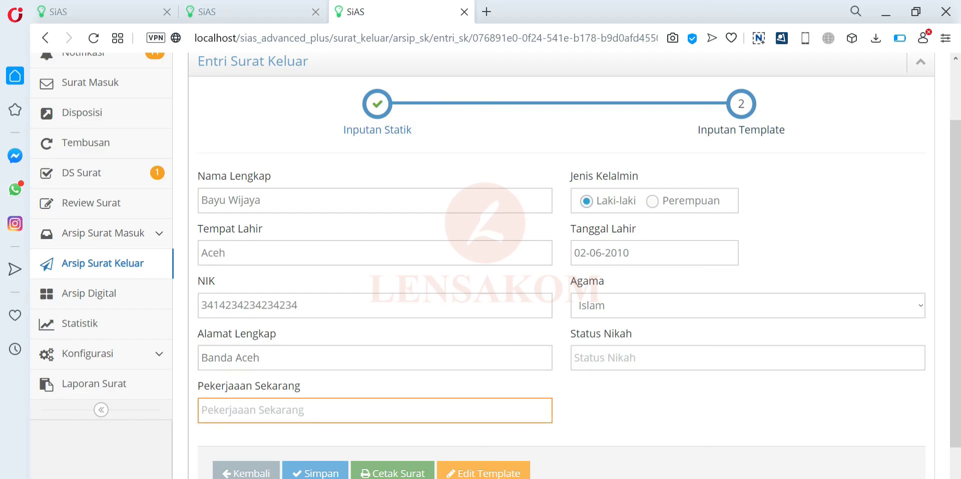
type("Pemulung")
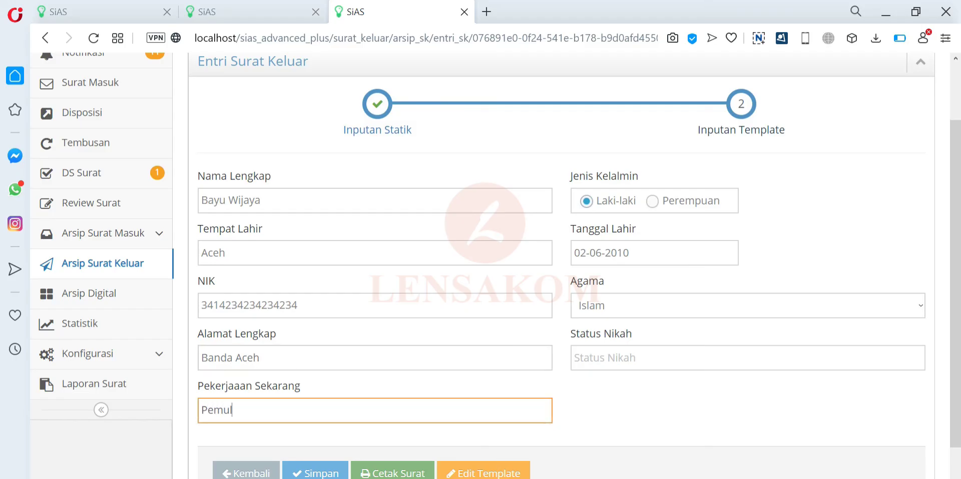
left_click(625, 357)
type("Meni")
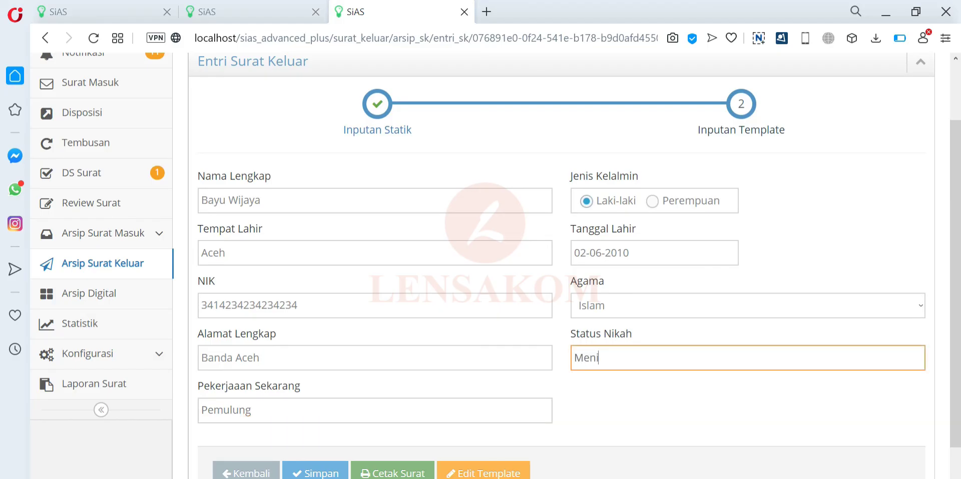
type("kah")
- Save the letter data and open the Cetak Surat print preview
left_click(327, 473)
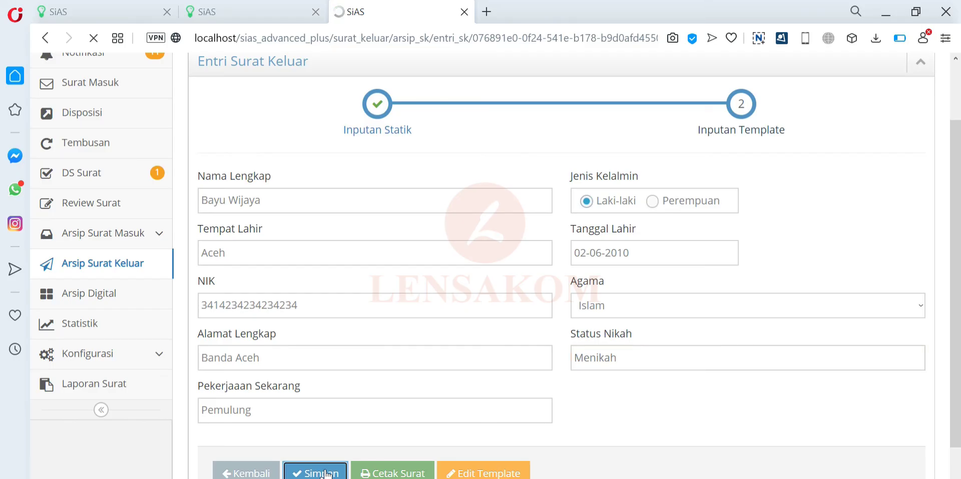
scroll(336, 306, "down", 4)
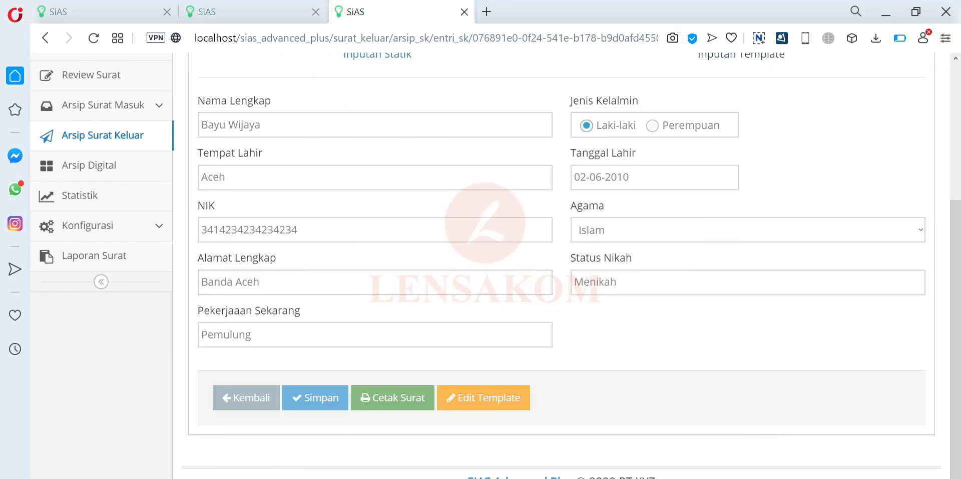
left_click(387, 400)
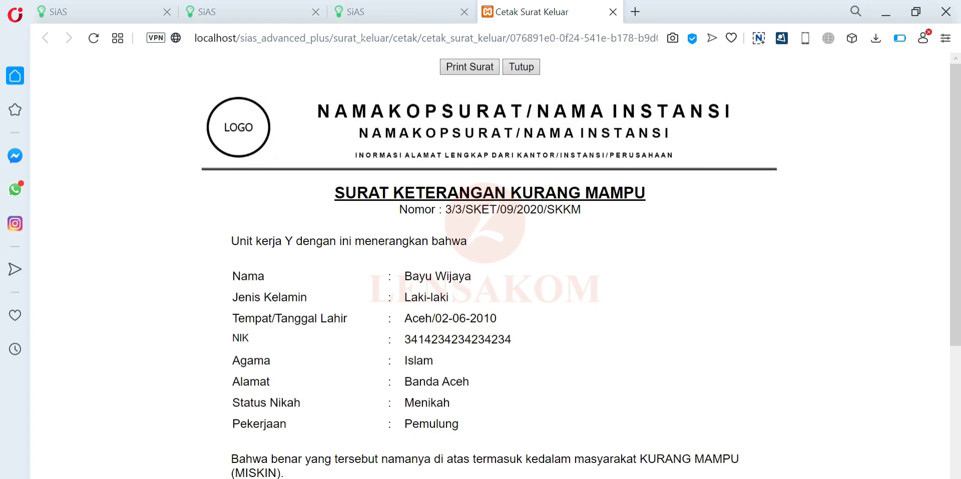
- Open the Surat Keterangan Kurang Mampu template from Konfigurasi > Perancang Template
left_click(257, 6)
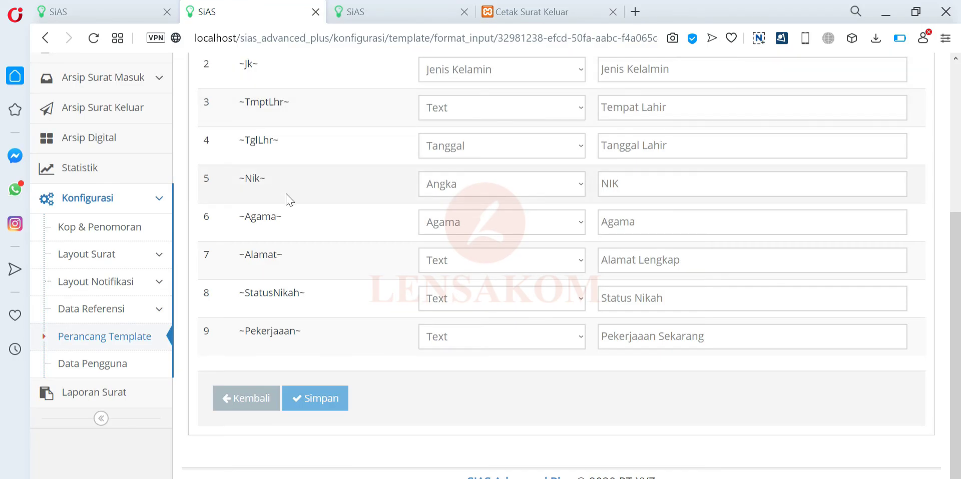
key("ctrl+shift+Tab")
scroll(312, 253, "up", 8)
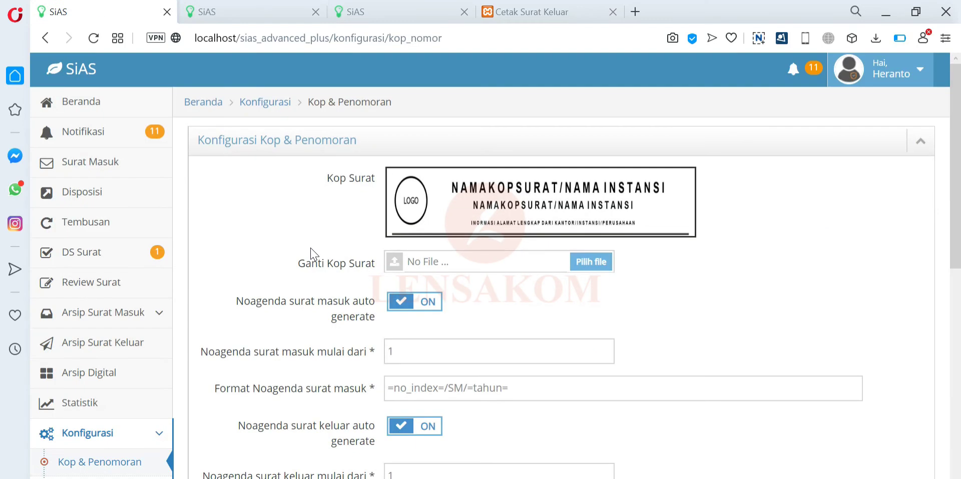
left_click(365, 7)
scroll(270, 313, "up", 5)
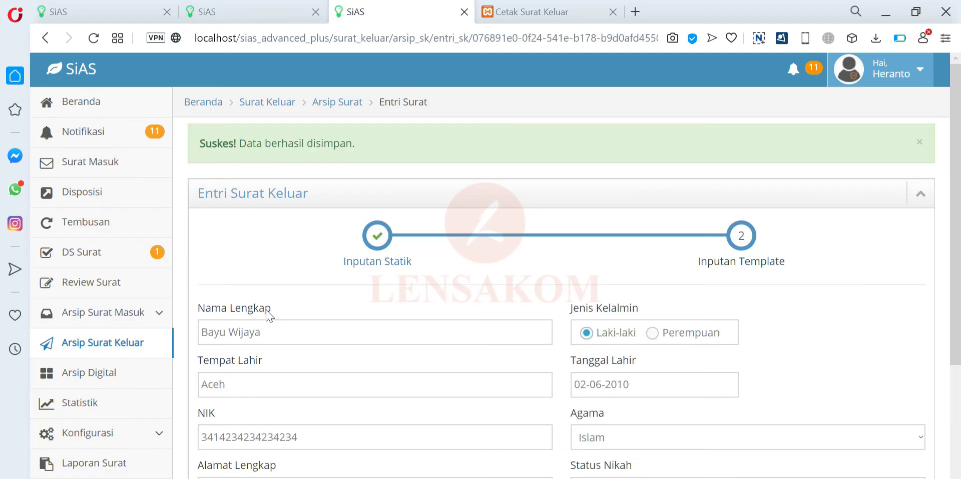
left_click(102, 440)
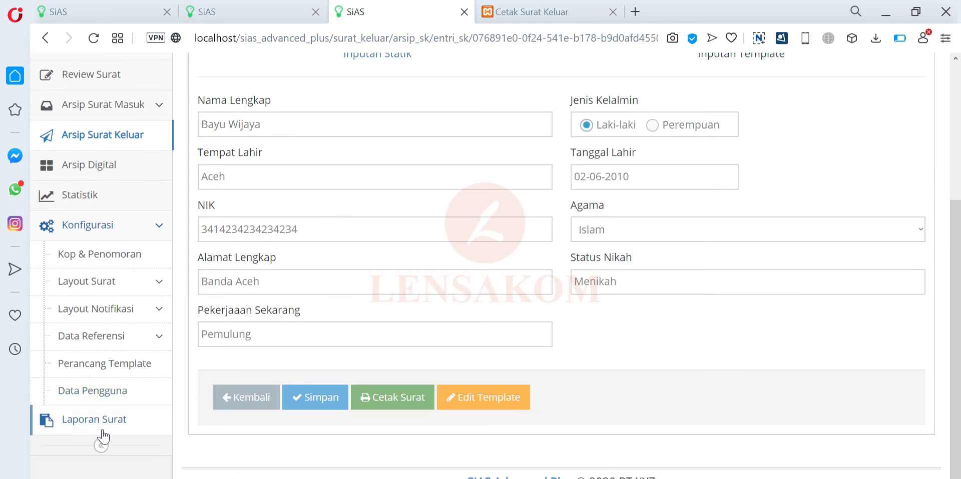
left_click(110, 364)
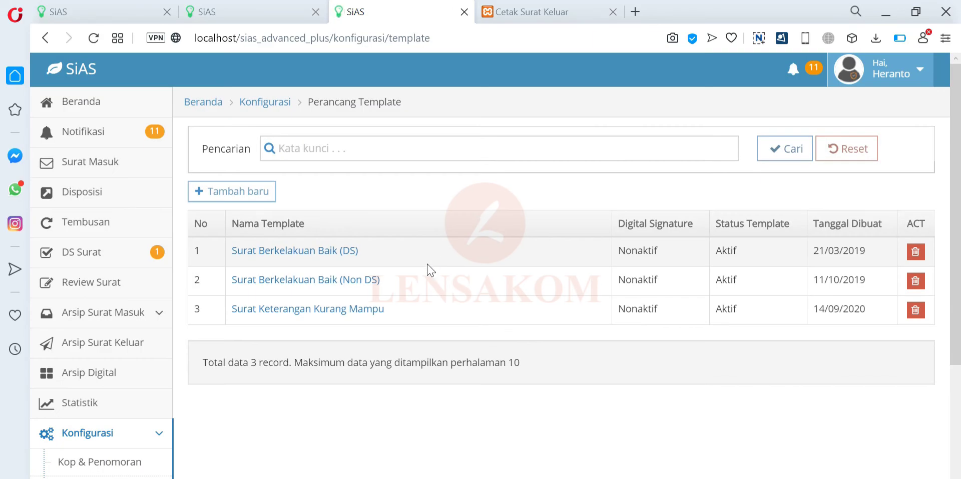
left_click(317, 309)
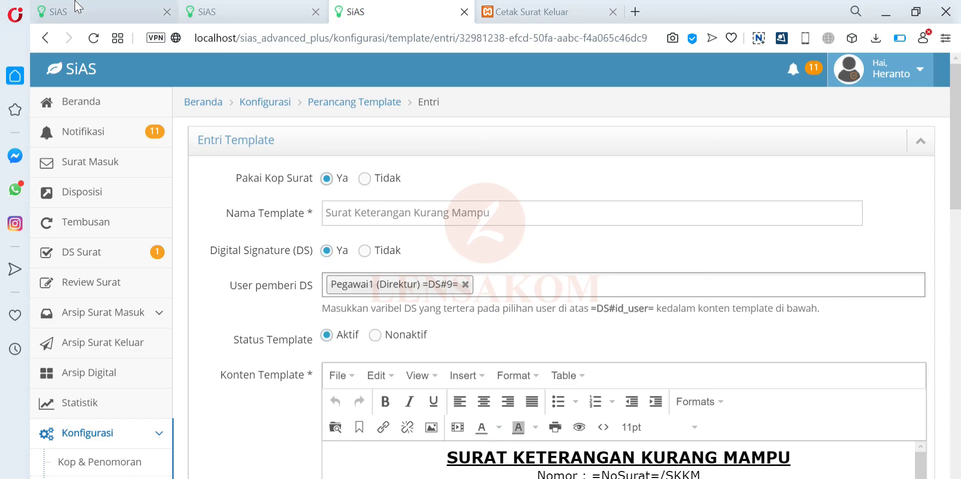
- Compare the template's Kop & Penomoran and Format Input settings against the printed letter 3/3/SKET/09/2020/SKKM
left_click(60, 11)
left_click(93, 461)
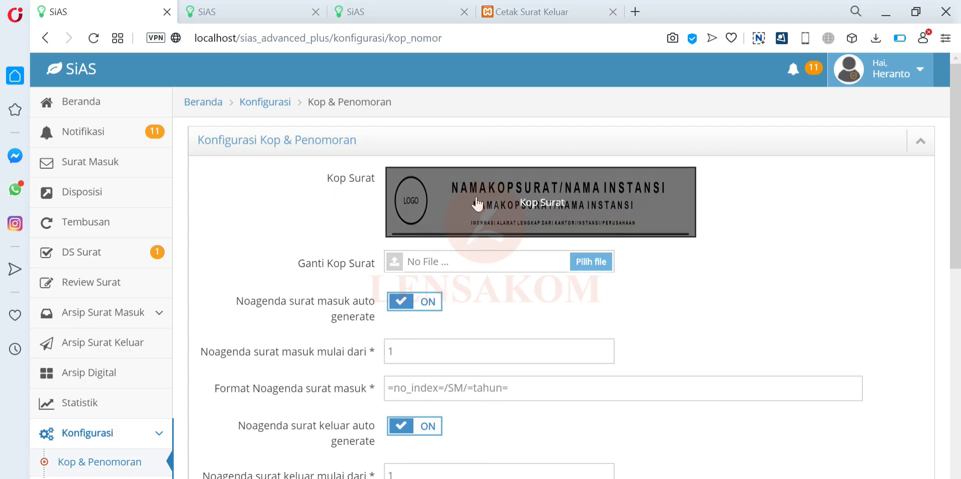
left_click(513, 10)
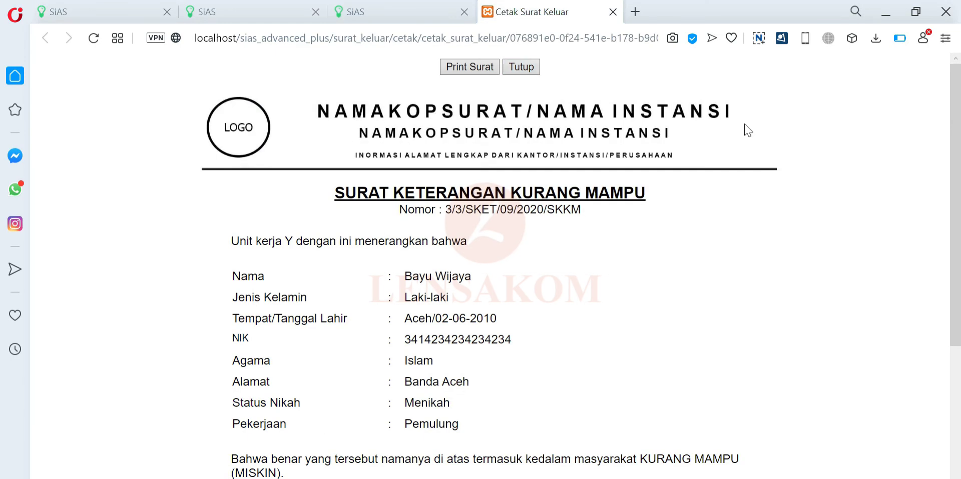
left_click(107, 7)
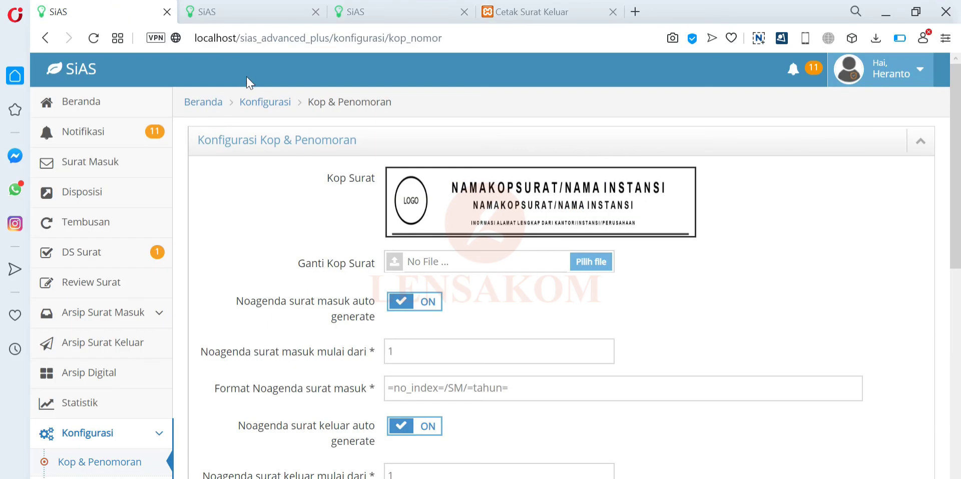
left_click(254, 8)
left_click(357, 15)
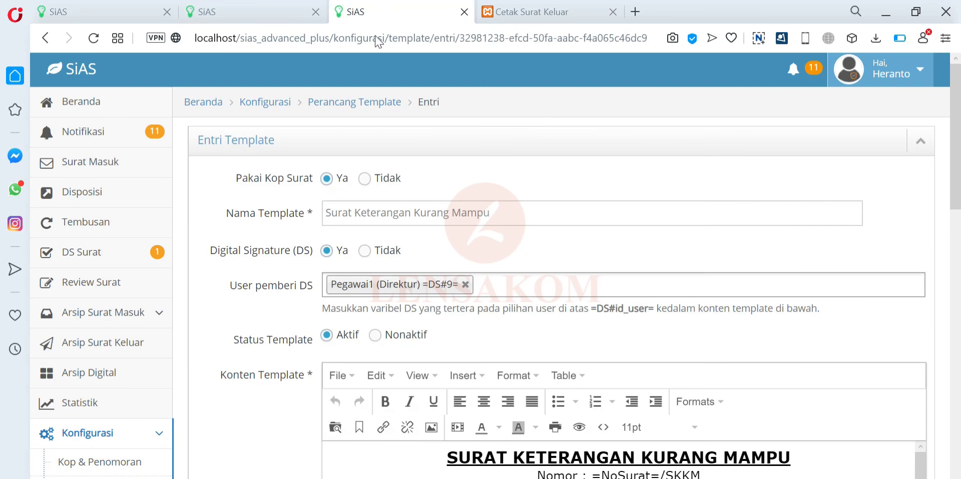
left_click(546, 11)
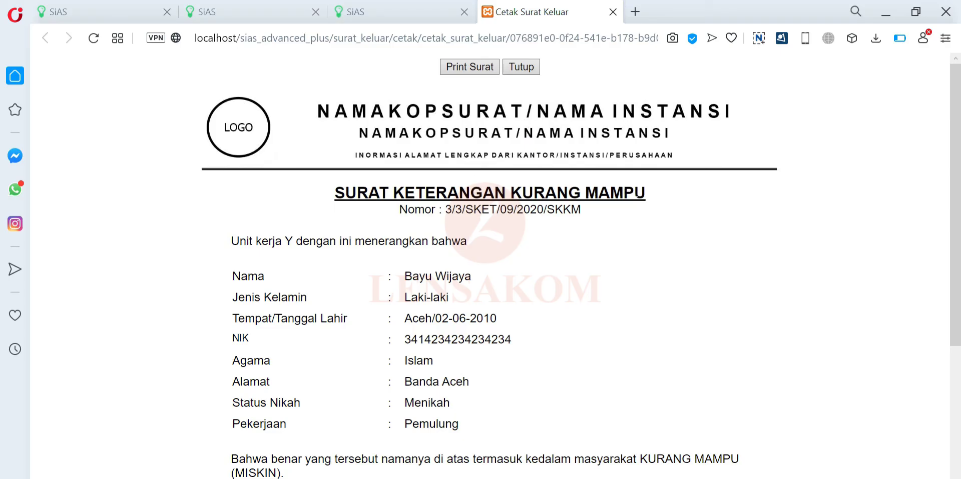
left_click(420, 11)
scroll(551, 286, "down", 3)
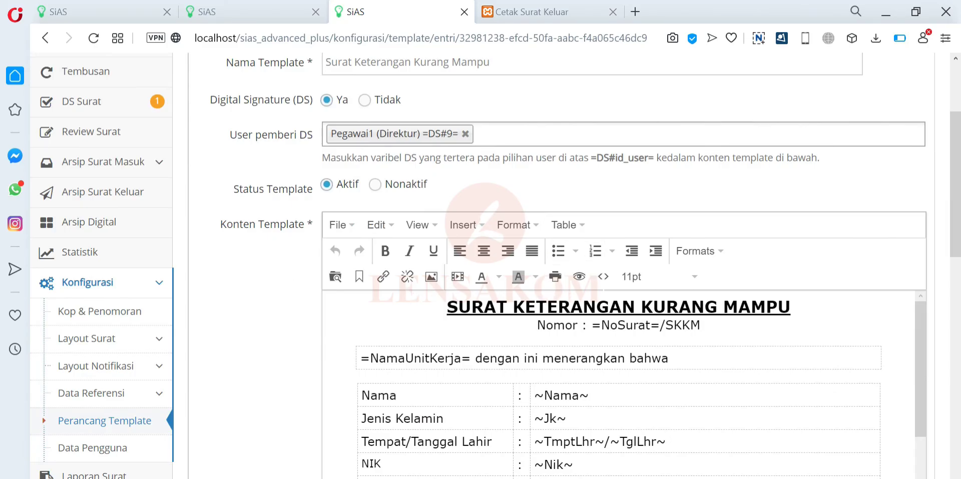
left_click(564, 7)
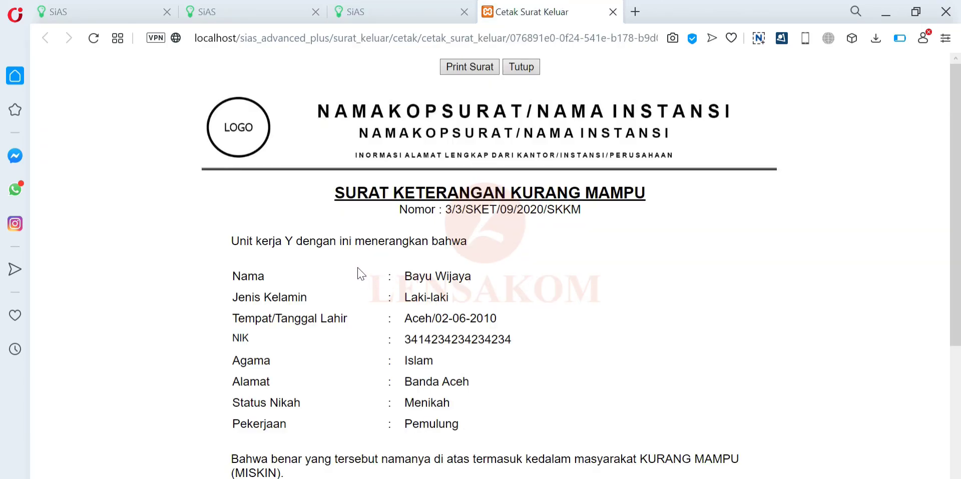
scroll(423, 268, "down", 2)
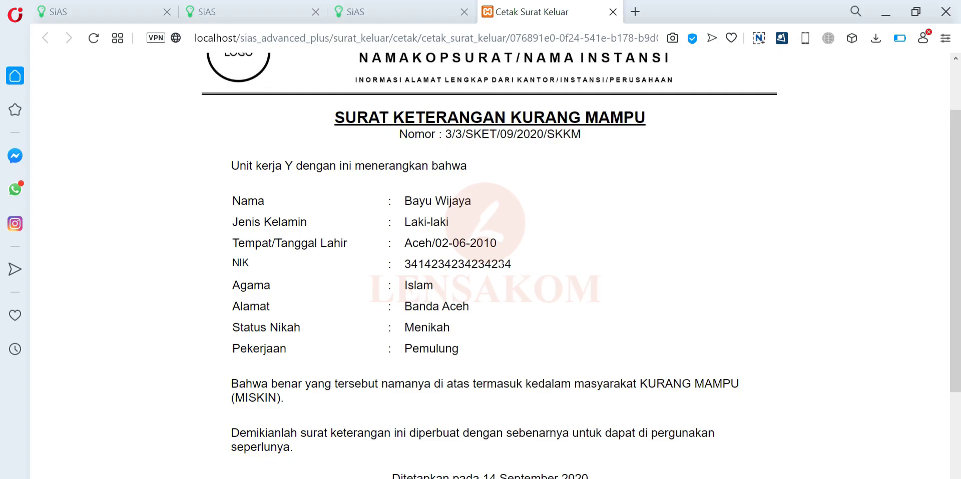
scroll(398, 328, "down", 2)
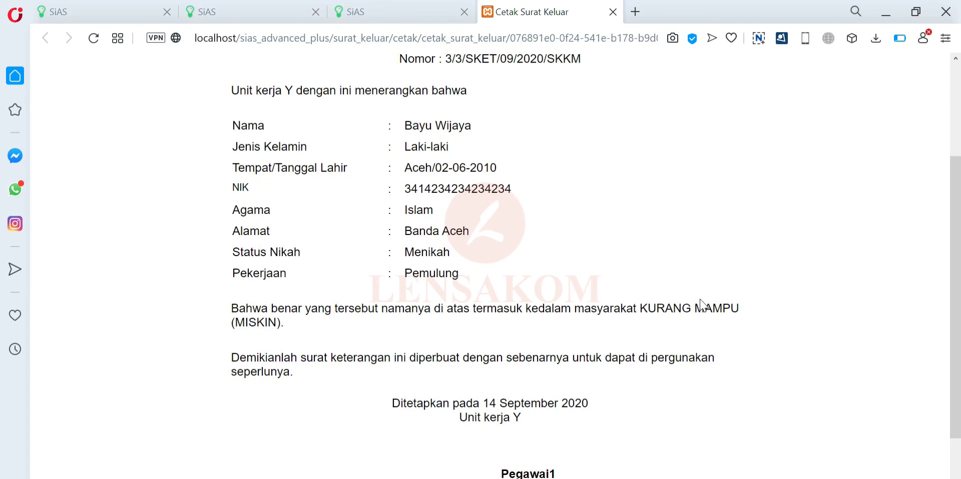
scroll(333, 341, "down", 2)
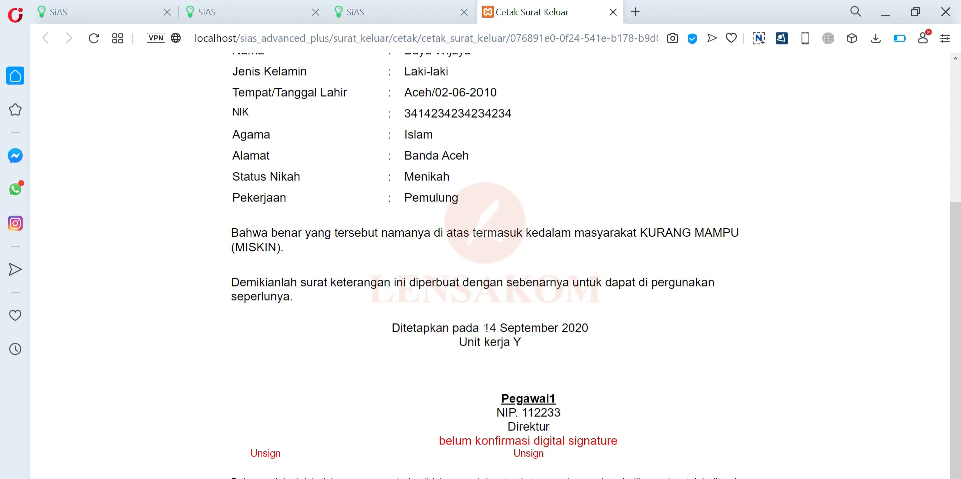
scroll(534, 356, "down", 1)
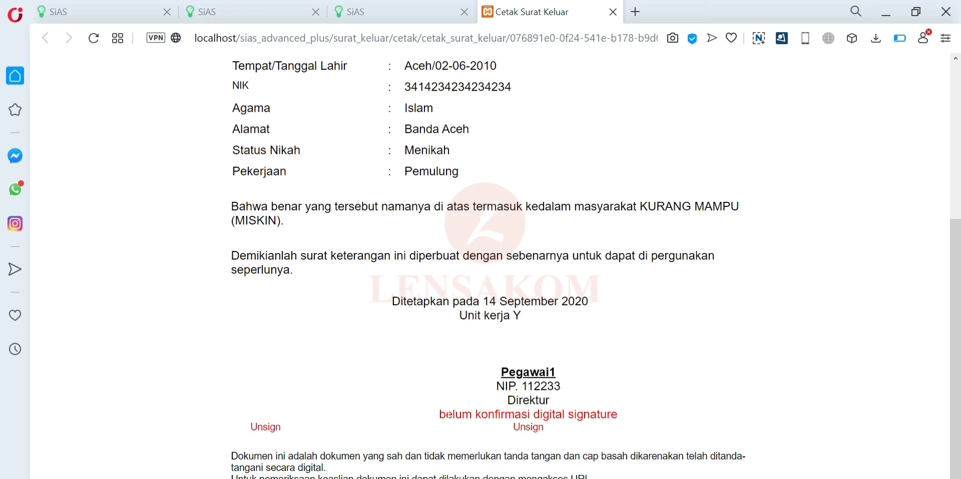
mouse_move(551, 430)
left_mouse_down()
mouse_move(444, 431)
mouse_move(430, 411)
mouse_move(442, 423)
mouse_move(440, 413)
left_mouse_up()
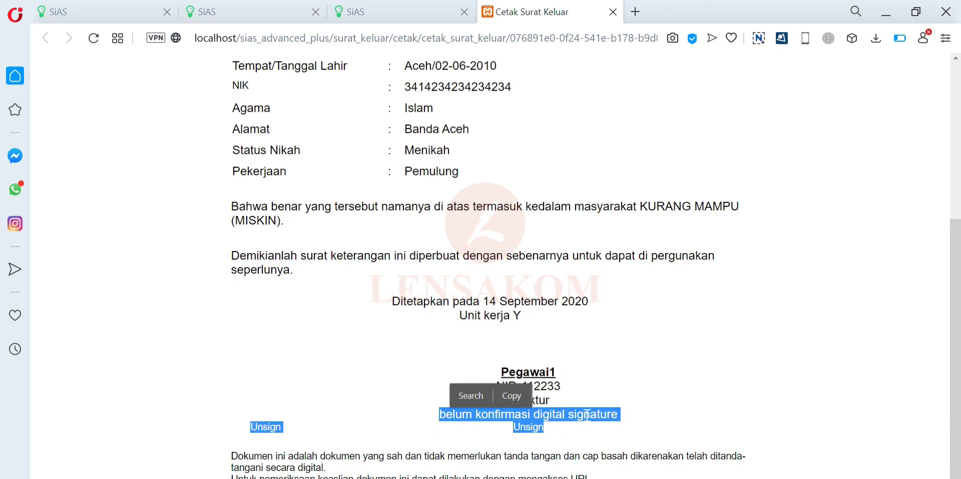
left_click_drag(553, 435, 439, 414)
left_click(606, 367)
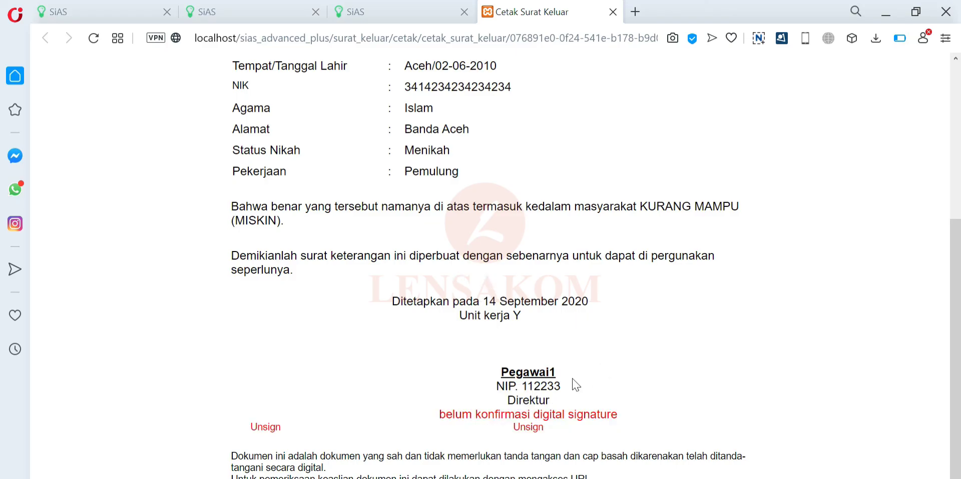
- Log out of the current SiAS administrator account
left_click(257, 11)
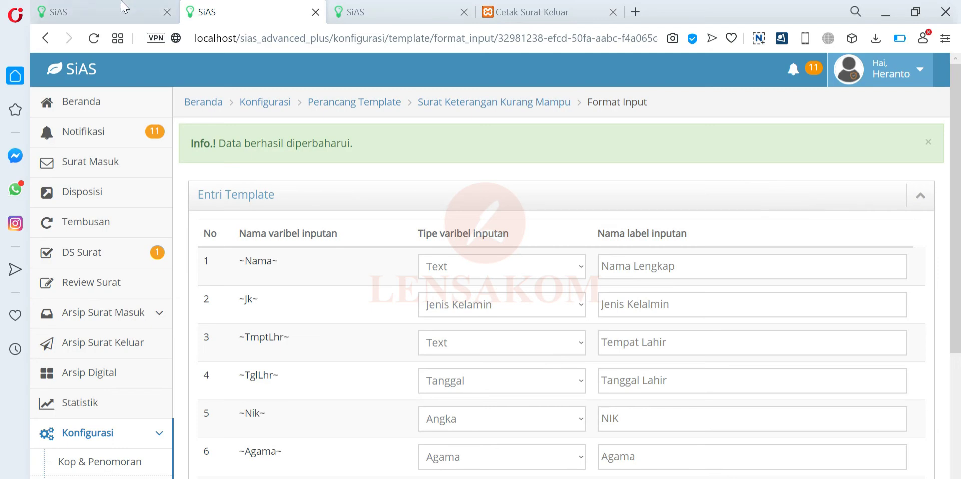
left_click(125, 11)
left_click(884, 75)
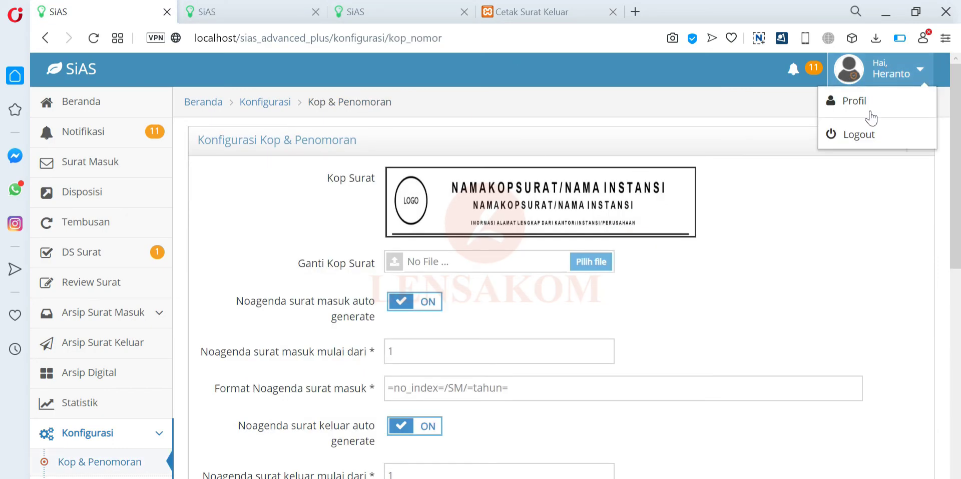
left_click(852, 139)
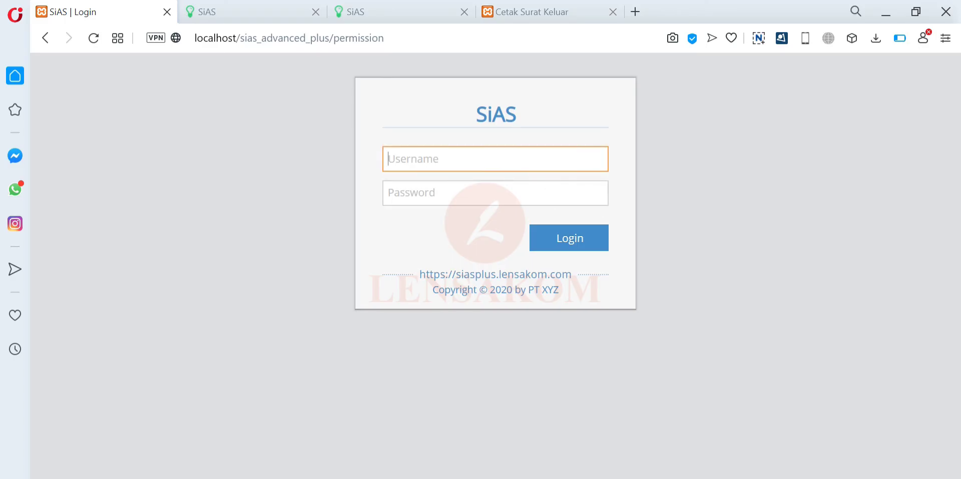
- Sign in with the signing employee's username and password and open DS Surat
type("pegawai1")
key("ctrl+a")
key("Tab")
key("ctrl+v")
left_click(582, 242)
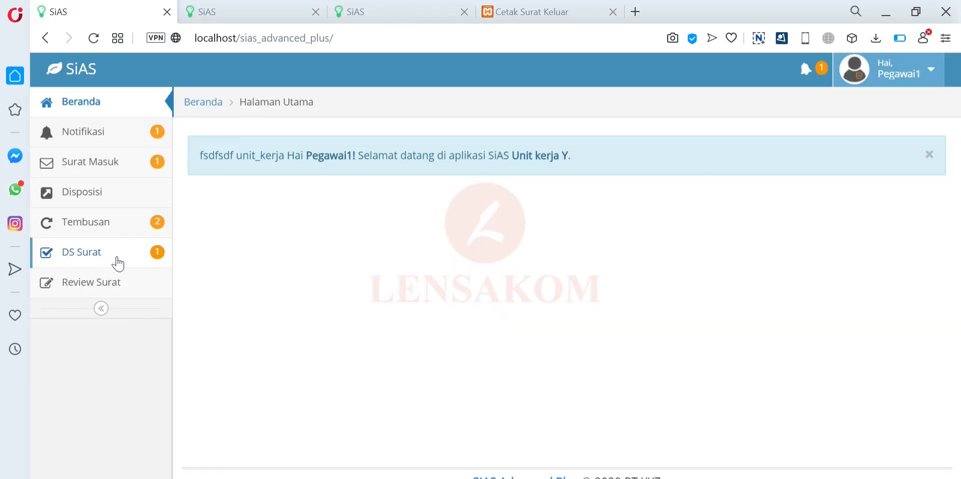
left_click(143, 265)
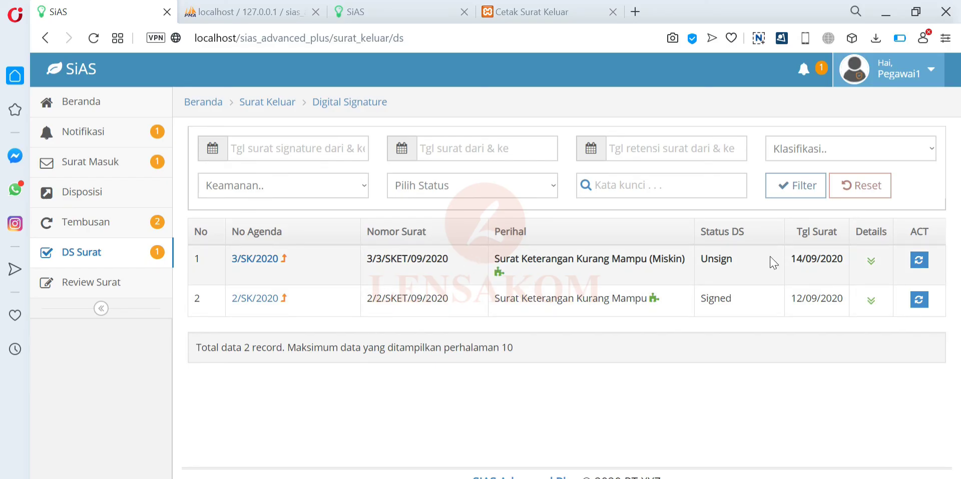
- Sign letter 3/SK/2020 with Lakukan Digital Signature (DS), confirm Ya, and return to the list
left_click(917, 264)
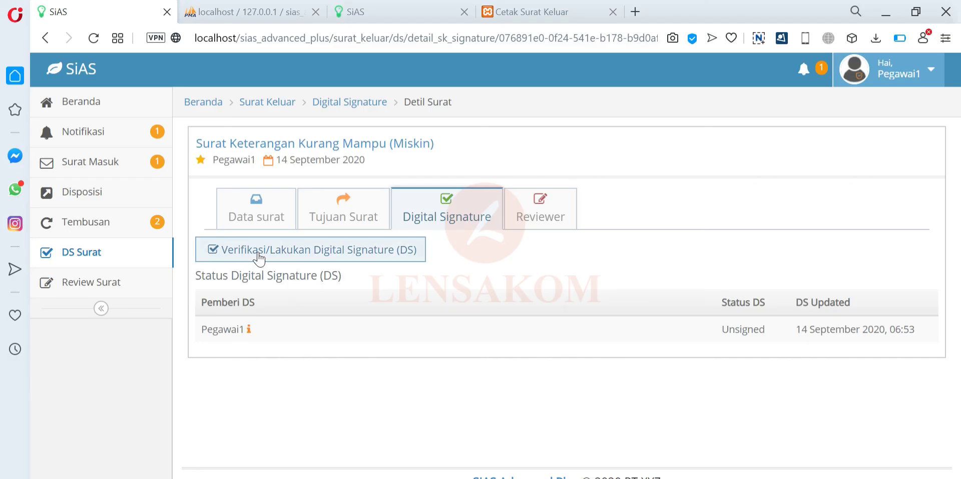
left_click(259, 258)
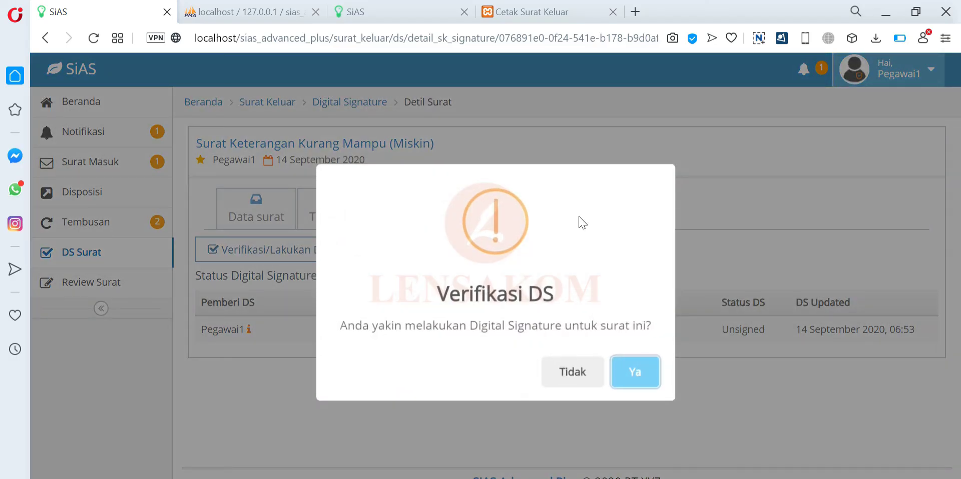
left_click(646, 373)
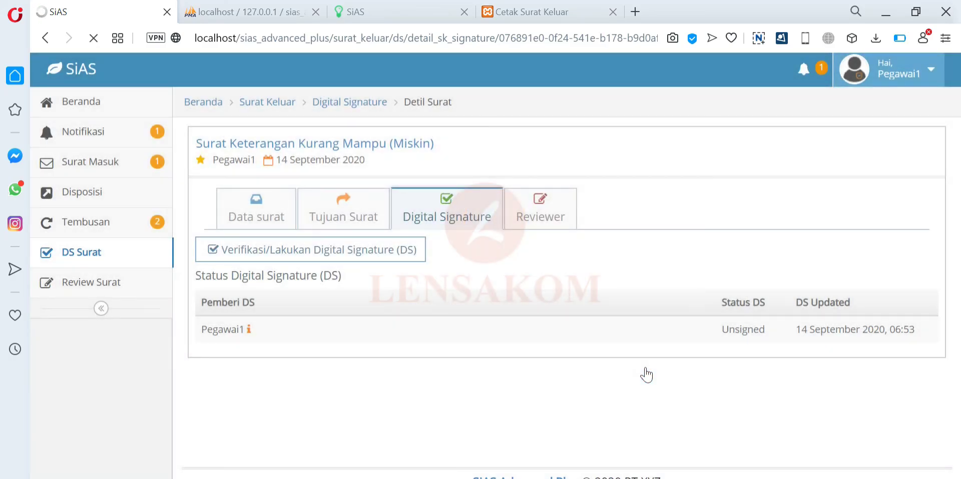
scroll(620, 284, "down", 1)
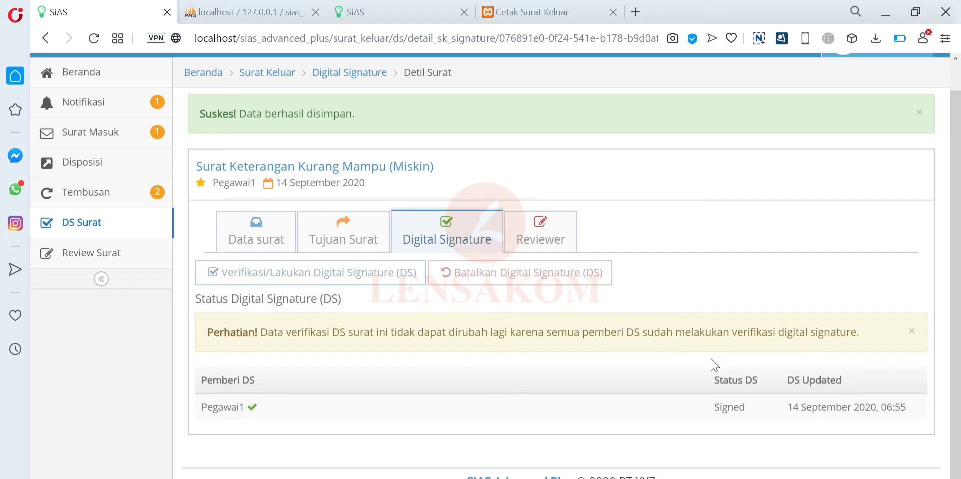
left_click(98, 234)
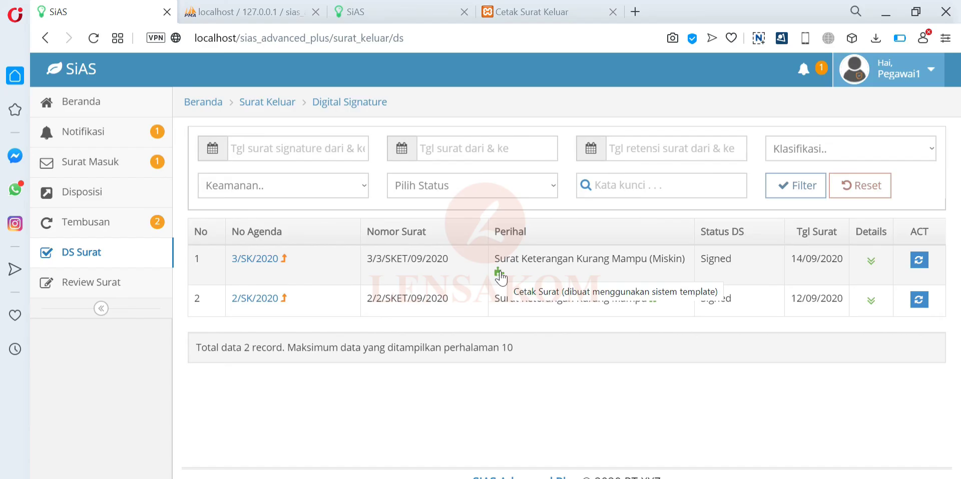
- Open the signed letter's Cetak Surat page and check the barcode and QR code beneath the Direktur
left_click(498, 273)
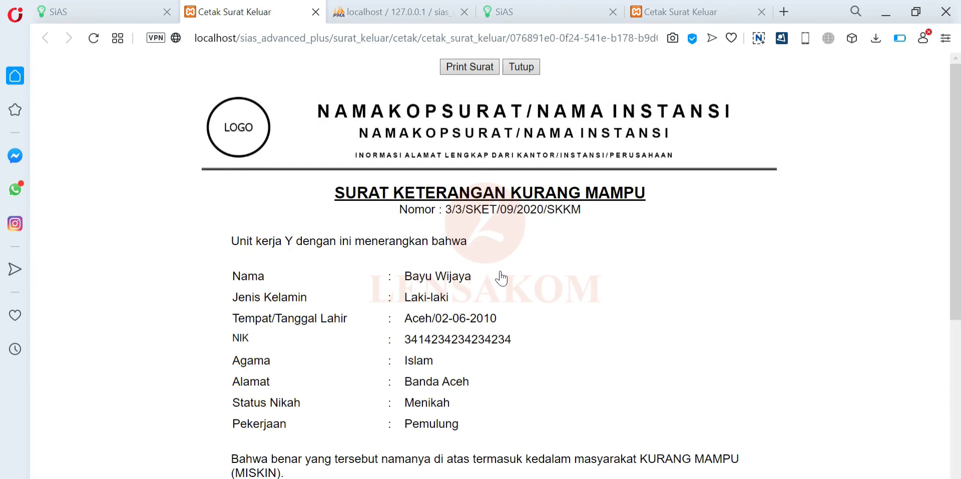
scroll(501, 277, "down", 6)
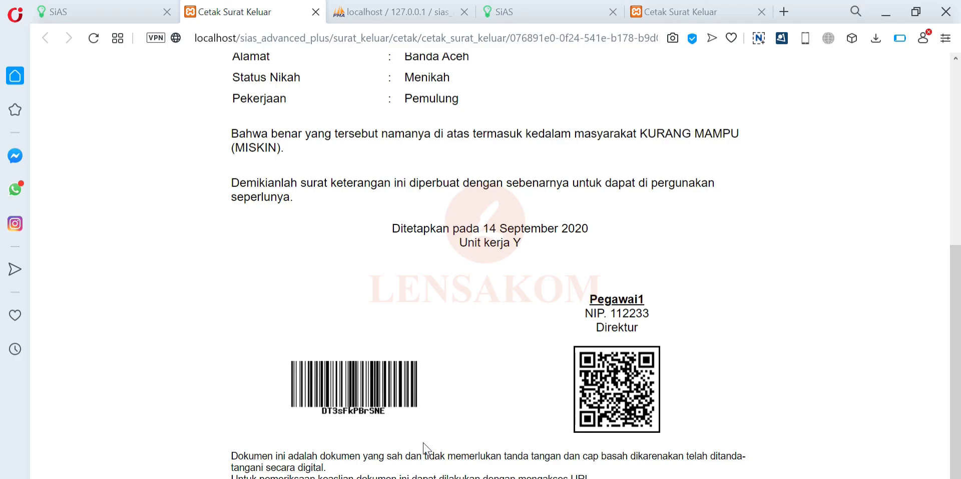
scroll(521, 373, "up", 2)
scroll(521, 373, "up", 5)
scroll(523, 372, "down", 6)
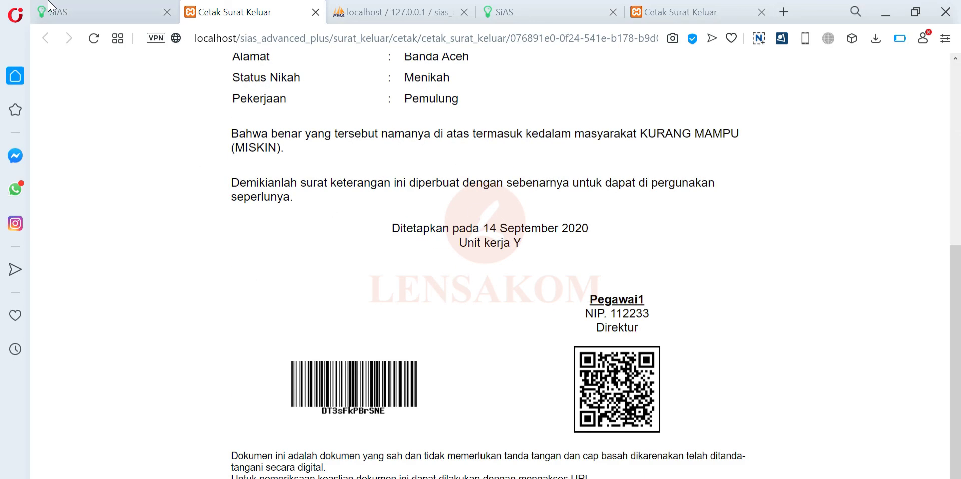
left_click(50, 11)
- Log out of the signer's account and sign back in with the admin username and password
left_click(896, 81)
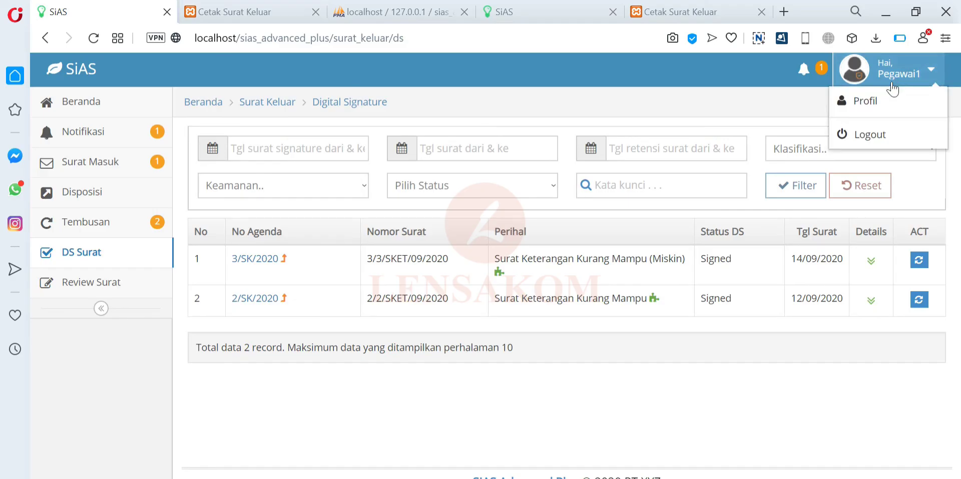
left_click(881, 141)
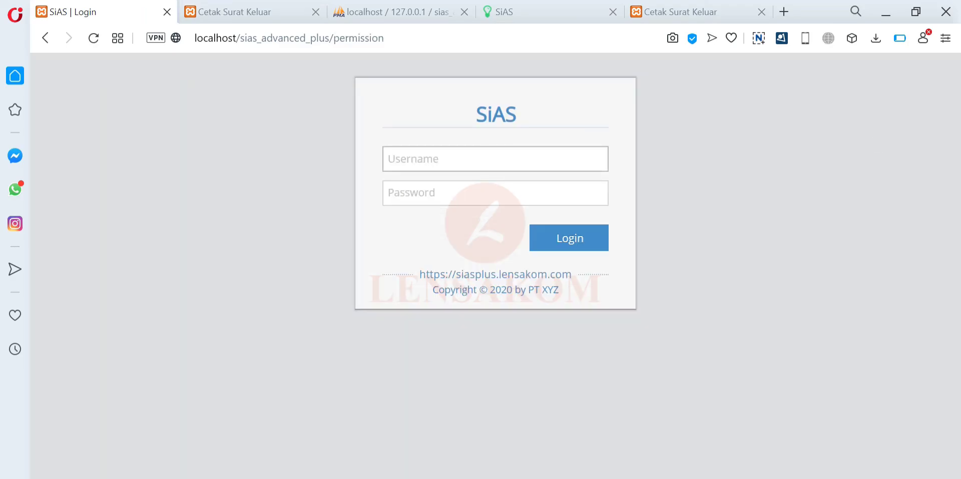
type("mimin")
key("Tab")
type("123456")
key("Return")
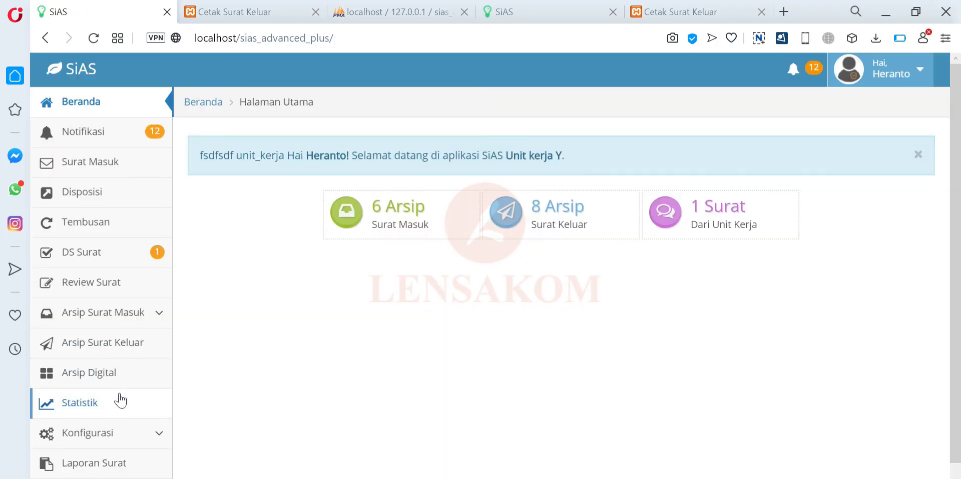
- Review letter 3/SK/2020's details in Arsip Surat Keluar
left_click(113, 345)
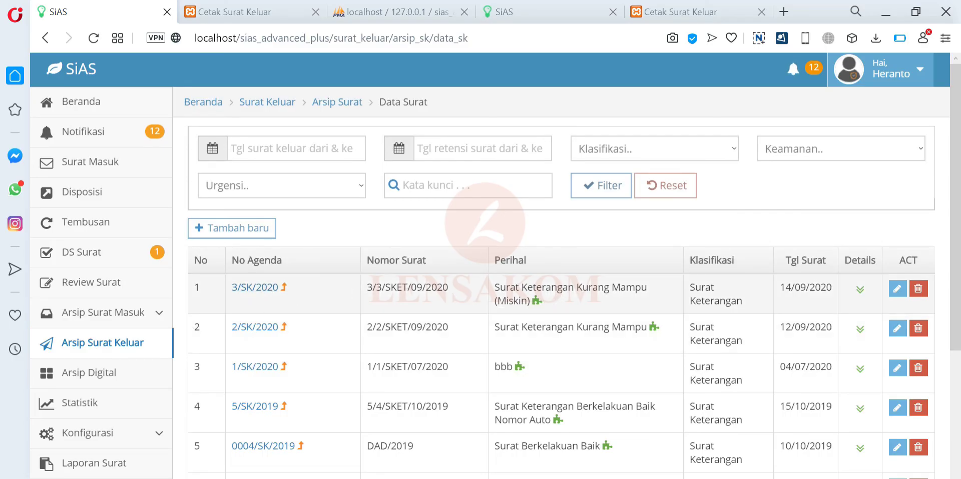
left_click(255, 286)
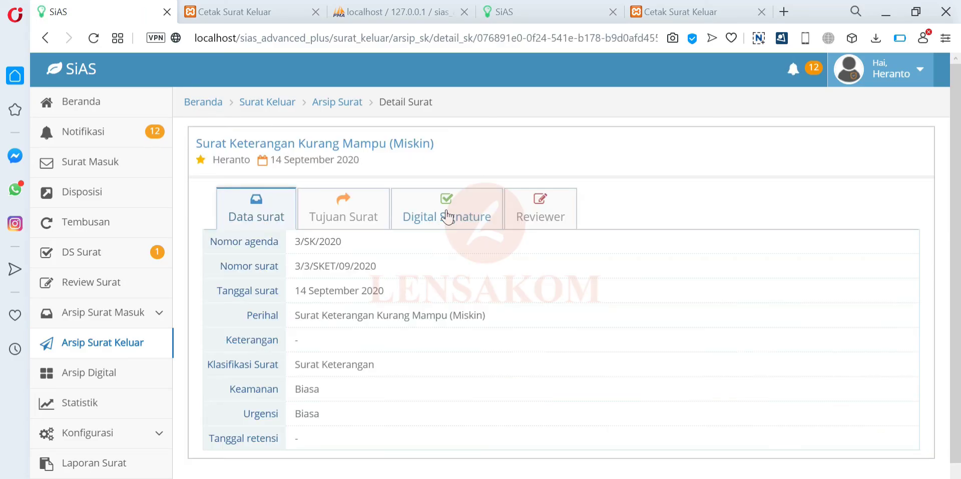
scroll(353, 237, "down", 1)
scroll(481, 249, "up", 1)
left_click(45, 37)
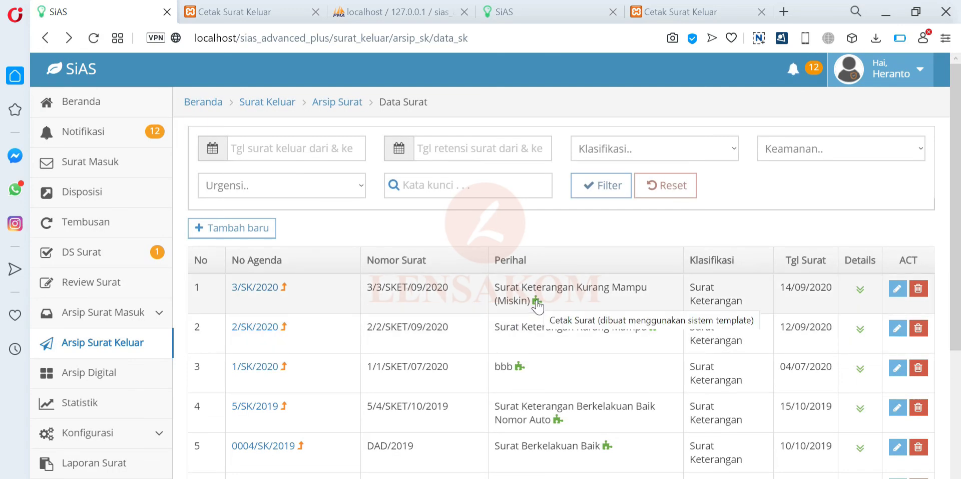
- Open letter 3/SK/2020 for editing and generate its printable version with Cetak Surat
left_click(897, 289)
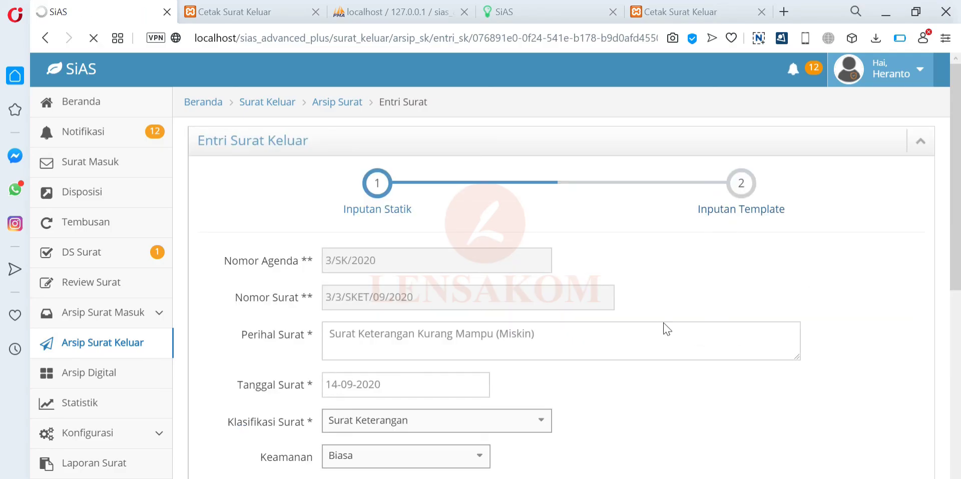
scroll(667, 329, "down", 4)
left_click(398, 400)
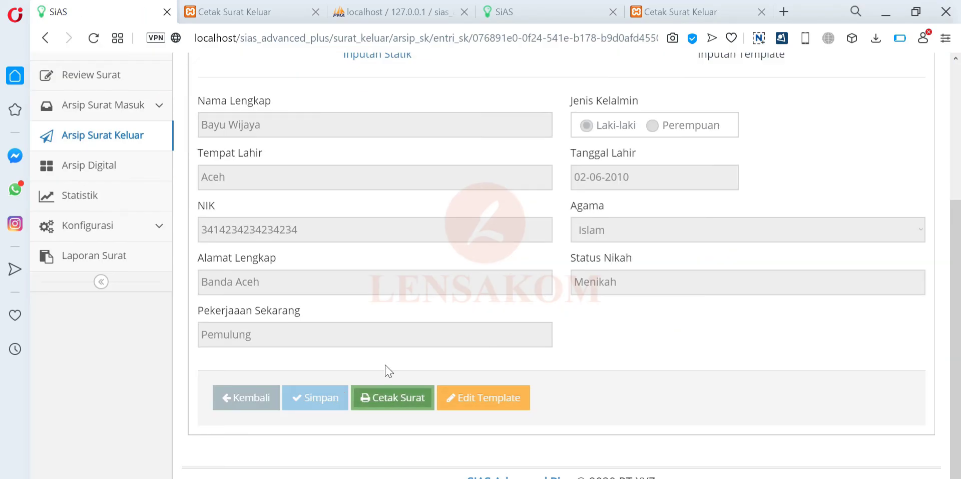
scroll(376, 317, "up", 4)
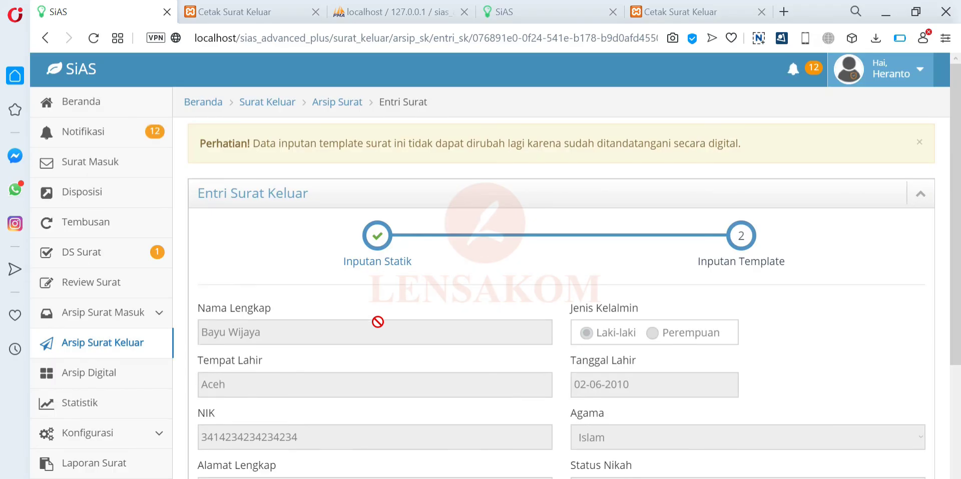
scroll(378, 322, "down", 4)
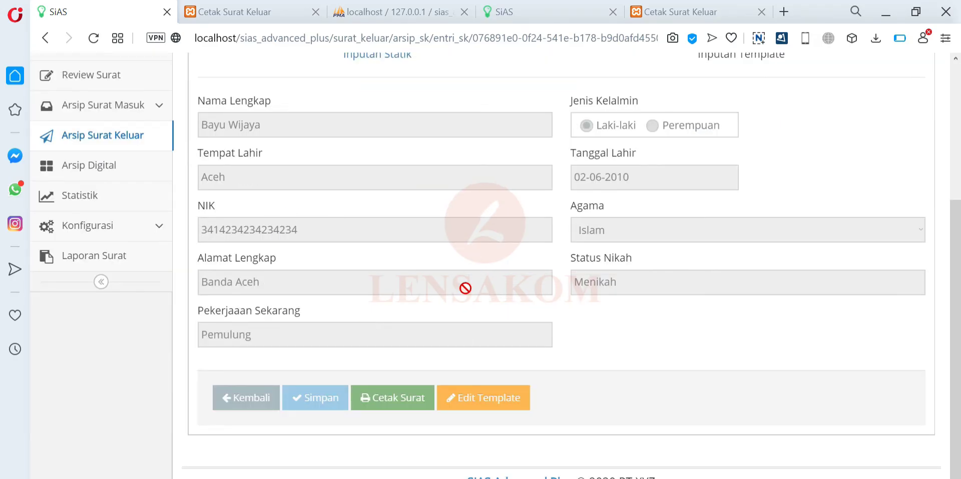
scroll(464, 301, "up", 4)
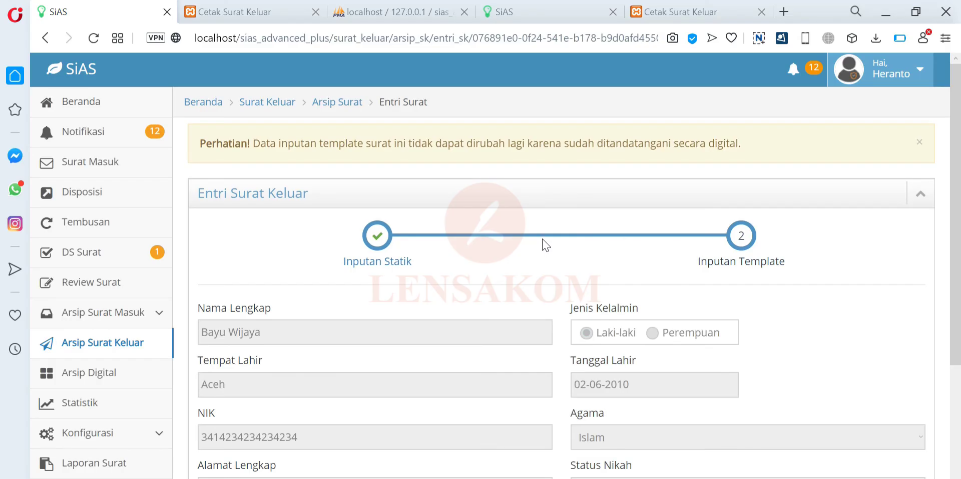
scroll(520, 259, "down", 3)
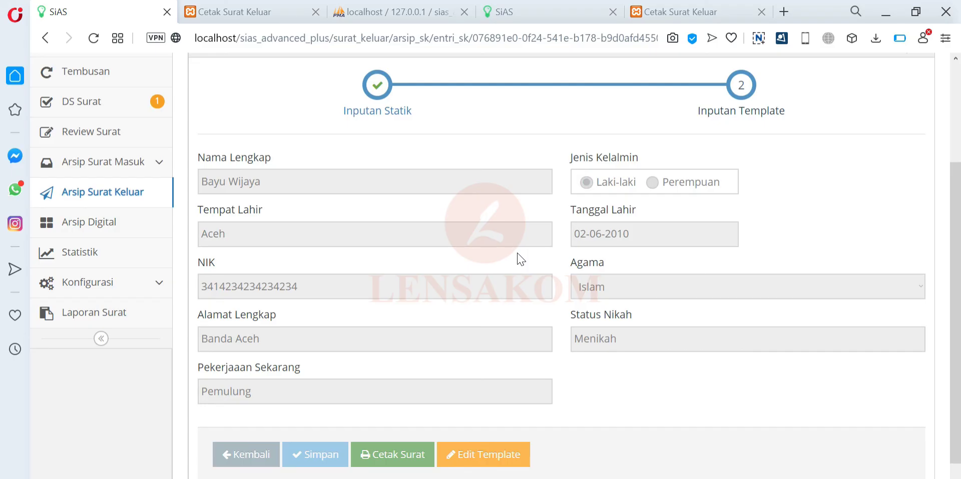
left_click(396, 465)
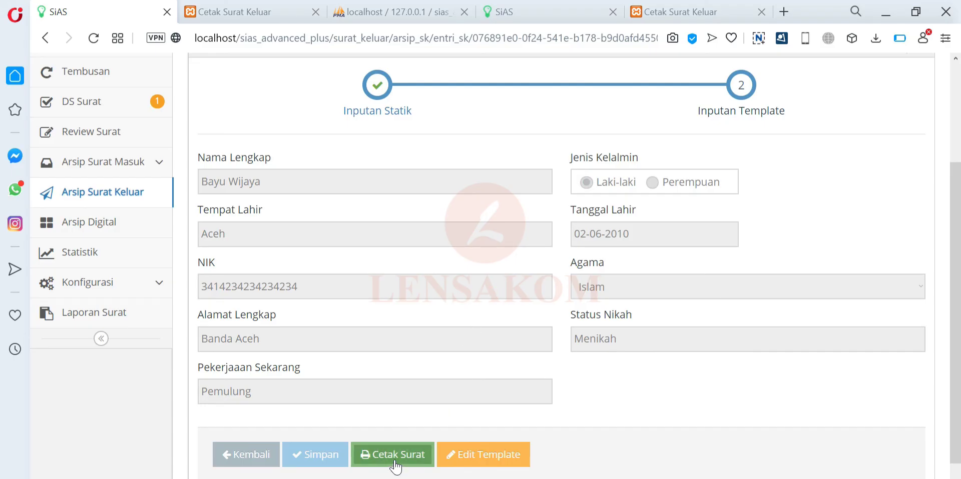
scroll(421, 202, "down", 7)
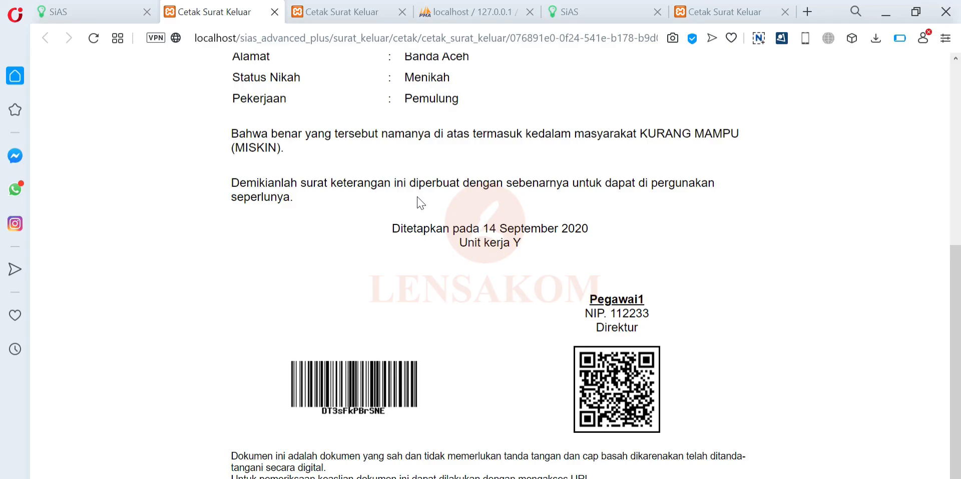
- Zoom into the one-sheet Print Surat preview, then return to the letter's locked entry form
scroll(421, 203, "up", 7)
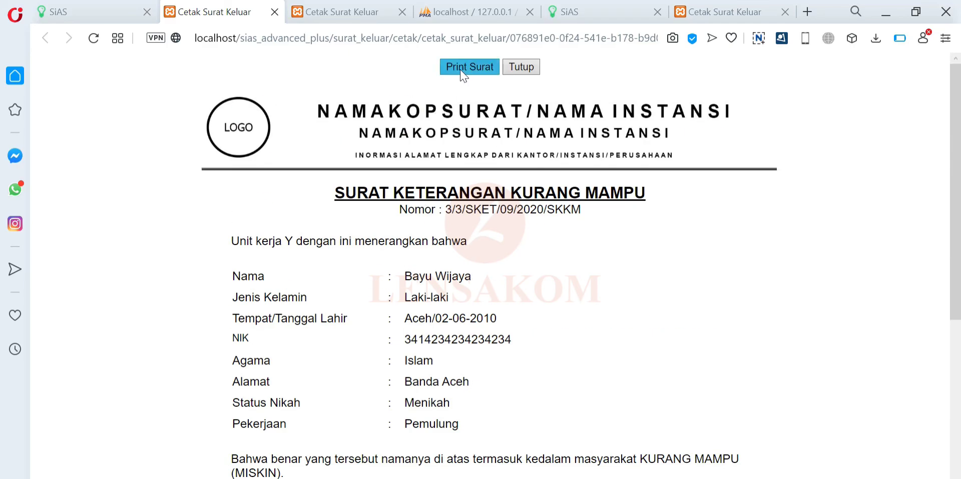
left_click(463, 67)
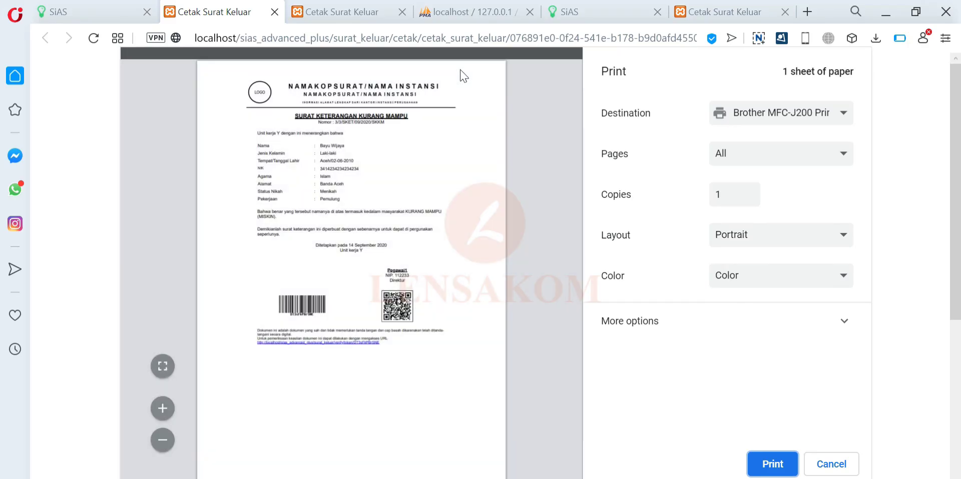
left_click(161, 408)
left_click(160, 409)
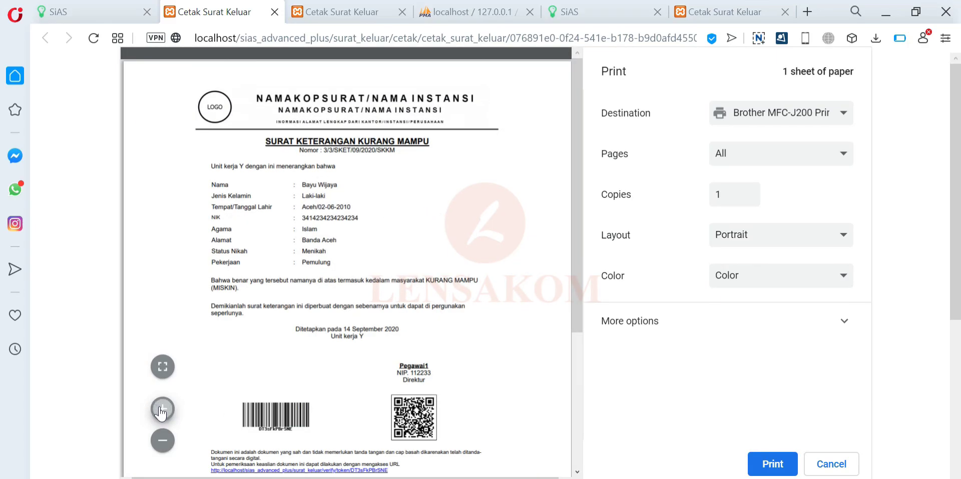
scroll(430, 233, "down", 1)
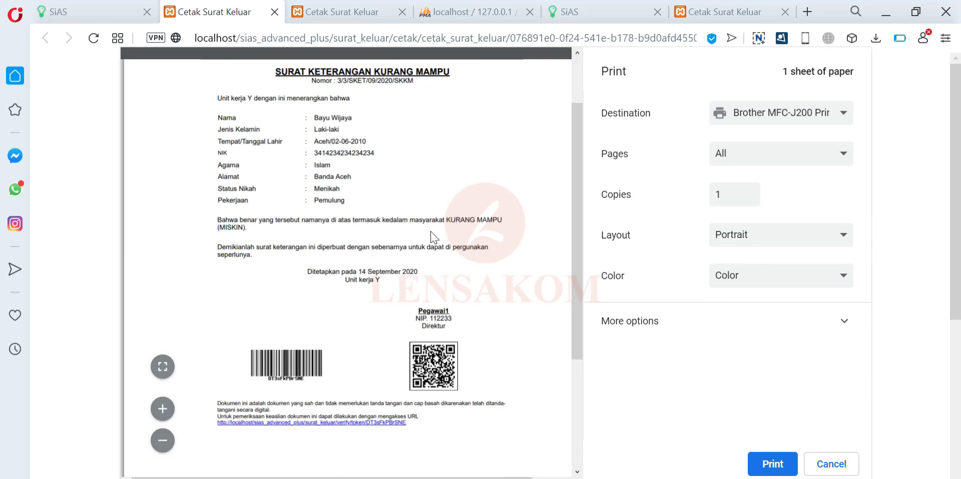
scroll(430, 235, "up", 1)
scroll(431, 235, "down", 3)
scroll(431, 235, "up", 3)
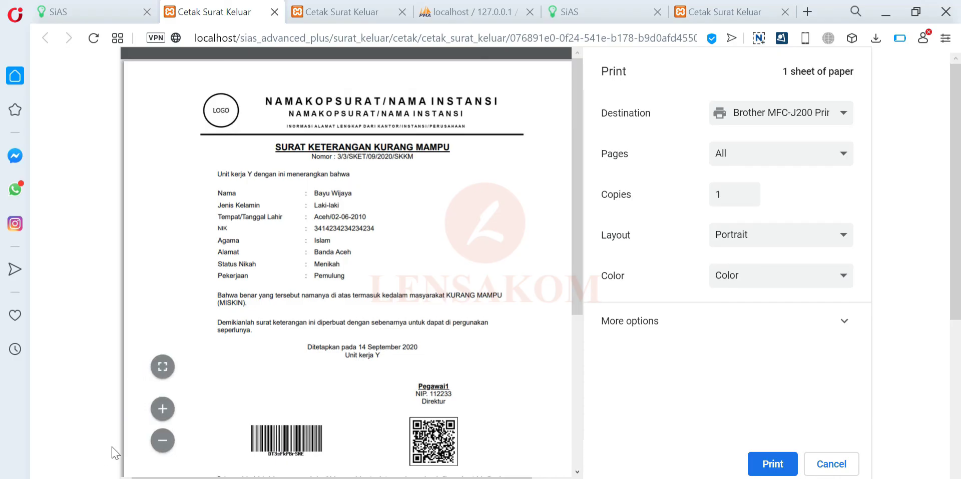
left_click(163, 408)
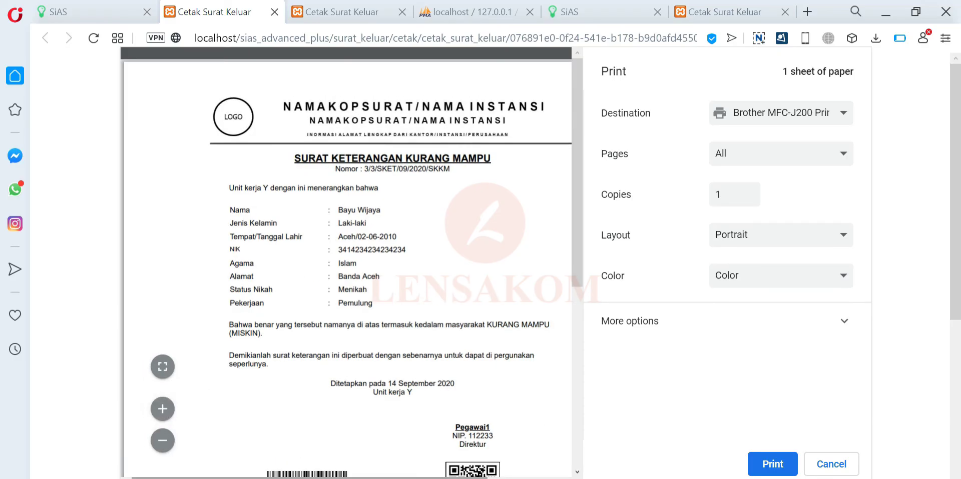
left_click_drag(443, 476, 476, 476)
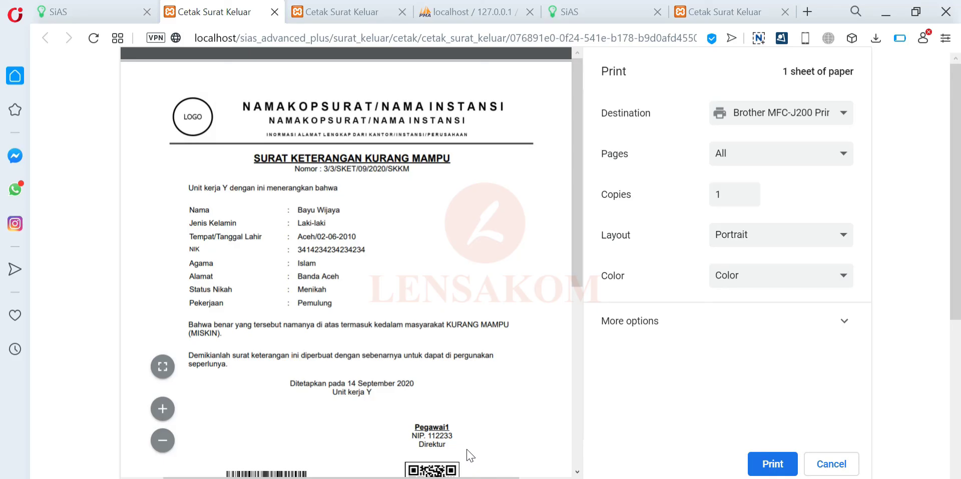
left_click(80, 12)
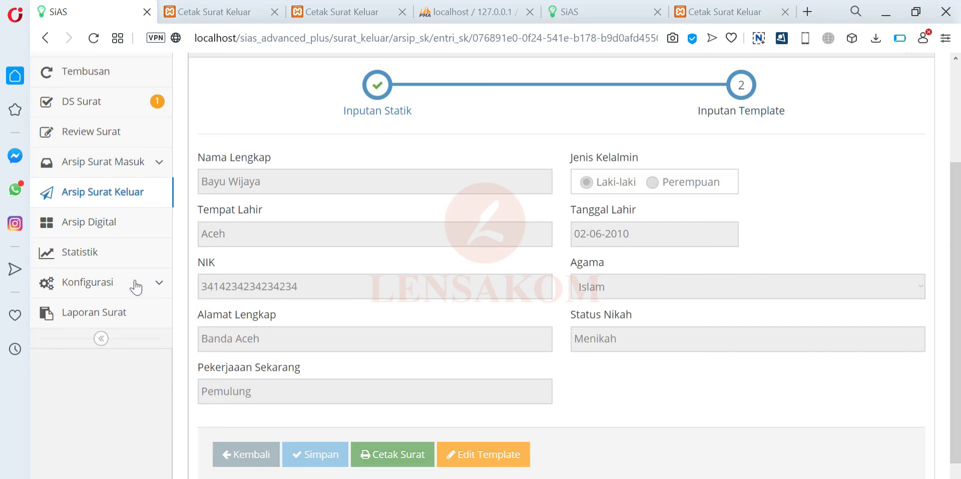
- Close the Cetak Surat Keluar tab and open the Surat Keterangan Kurang Mampu template, showing ~Nama~ through ~StatusNikah~
left_click(274, 12)
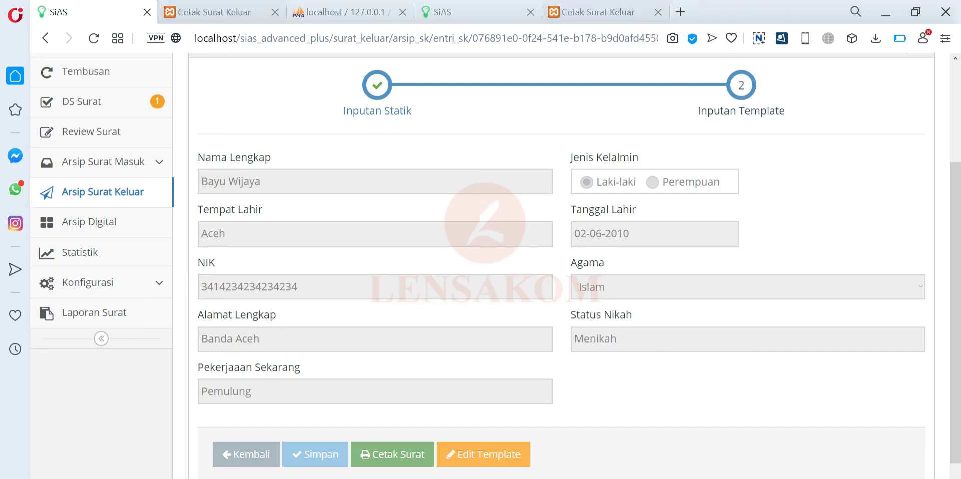
left_click(124, 288)
scroll(128, 306, "down", 1)
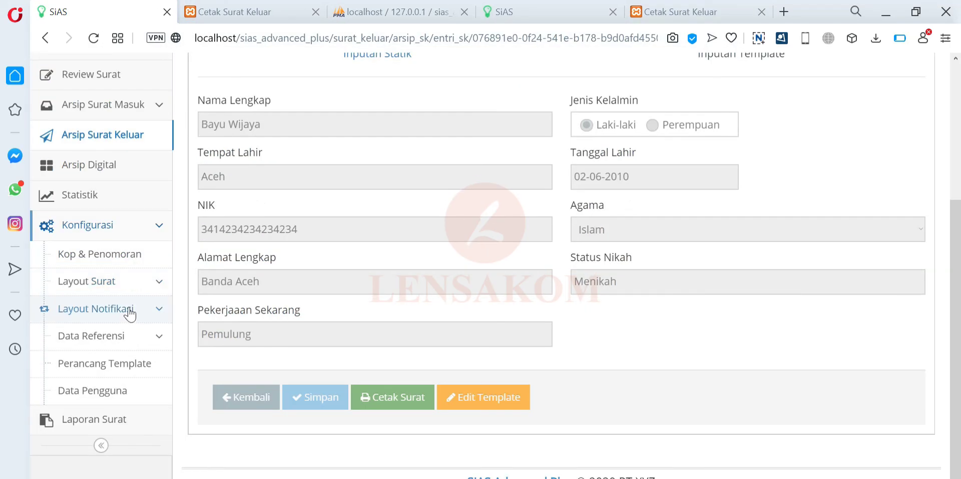
left_click(130, 364)
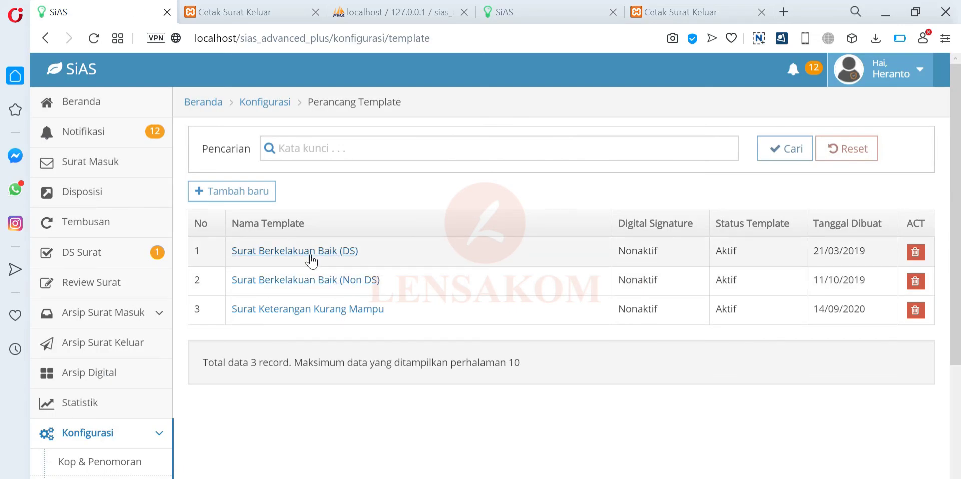
left_click(318, 309)
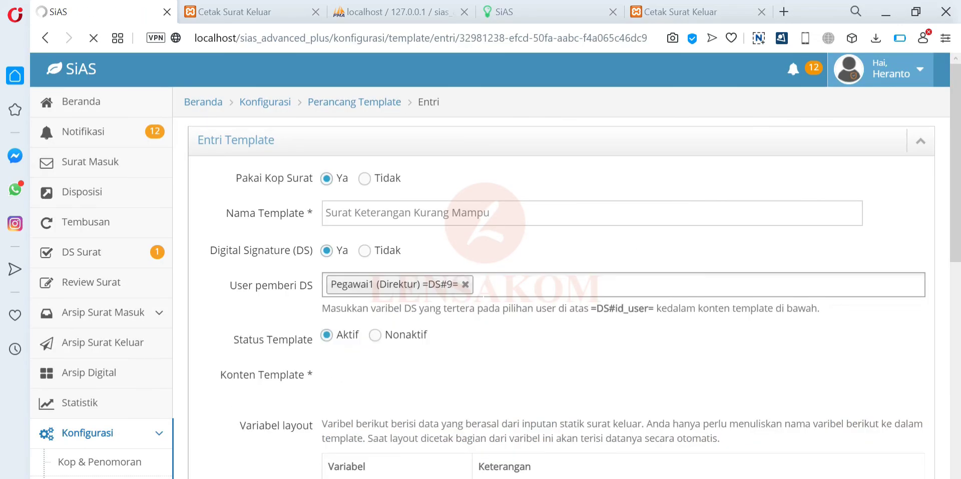
scroll(432, 361, "down", 5)
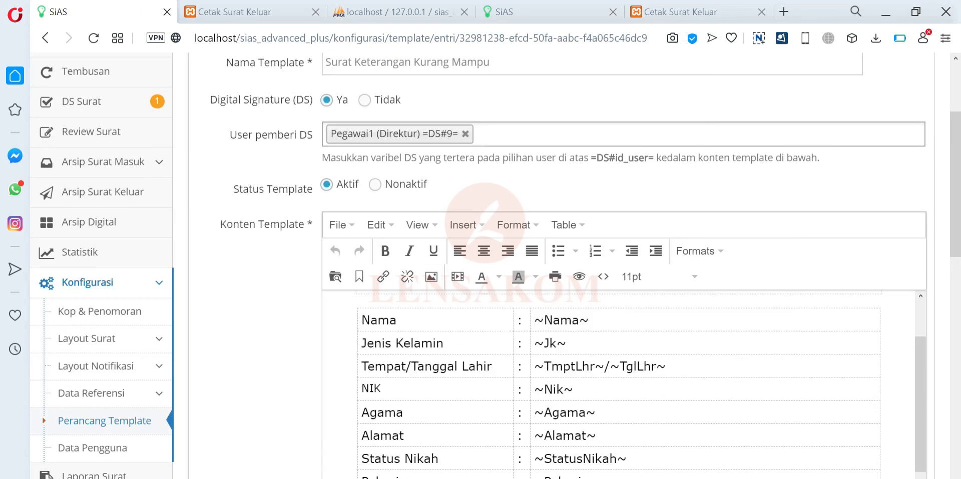
scroll(621, 380, "up", 2)
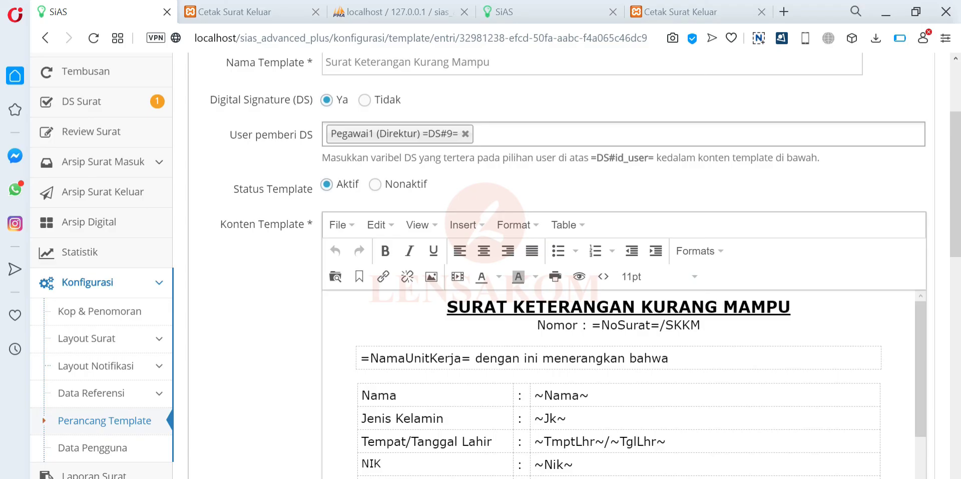